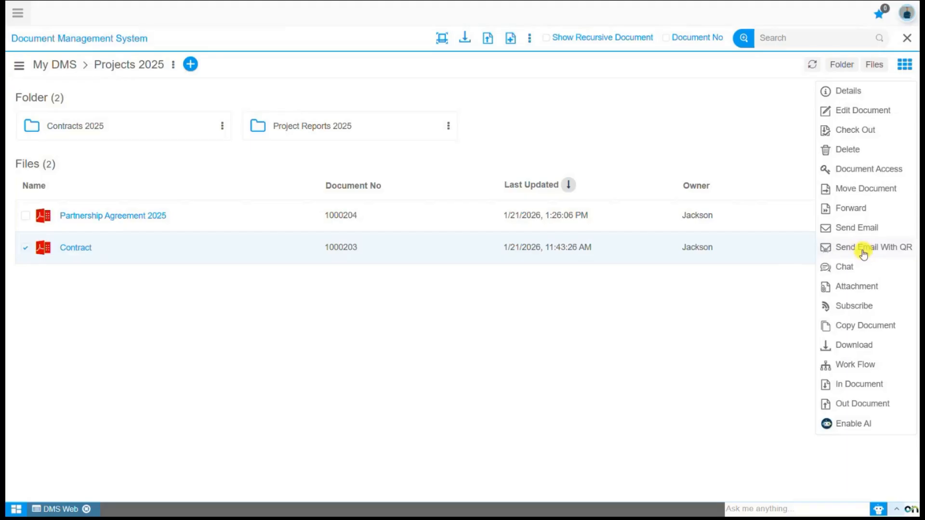
Choose Send Email With QR for the Contract document so the form opens with Contract attached.
{"action": "left_click", "coordinate": [863, 254]}
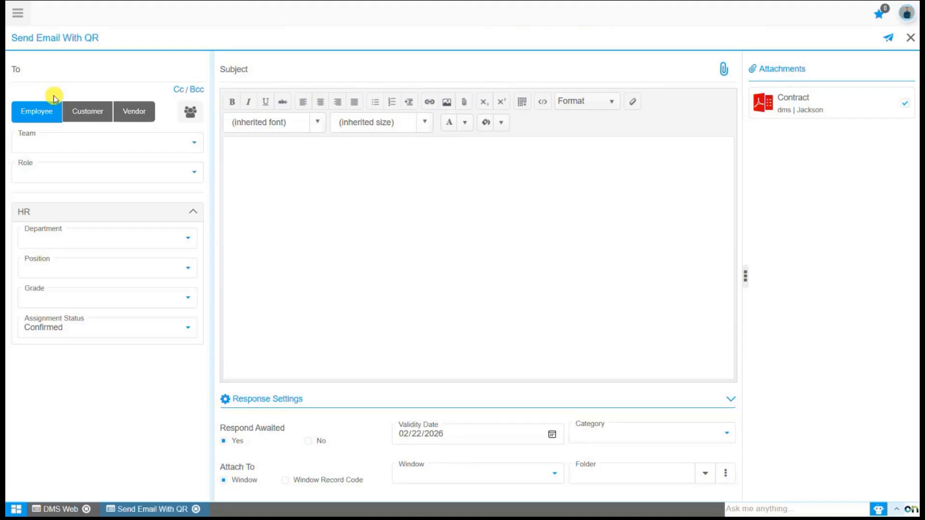
Add the suggested employee as the email's To recipient.
{"action": "left_click", "coordinate": [37, 77]}
{"action": "type", "text": "Peter"}
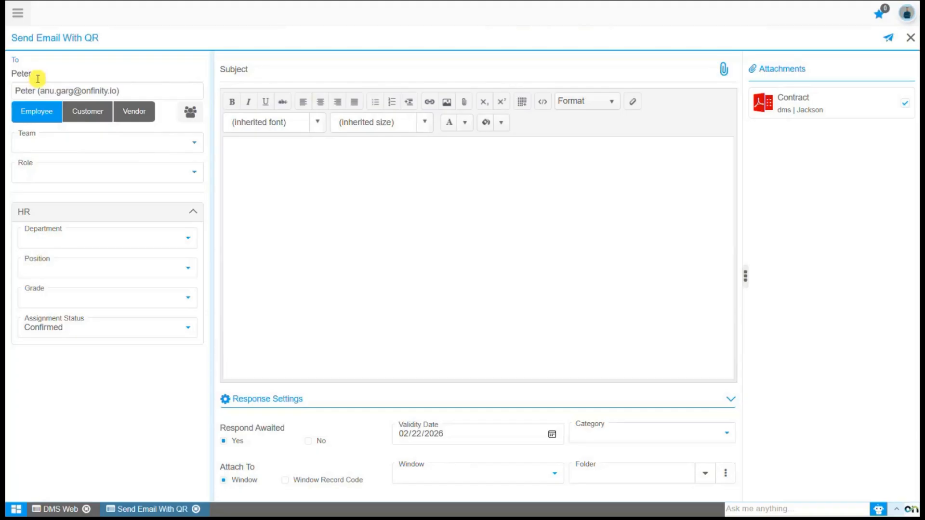
{"action": "left_click", "coordinate": [43, 92]}
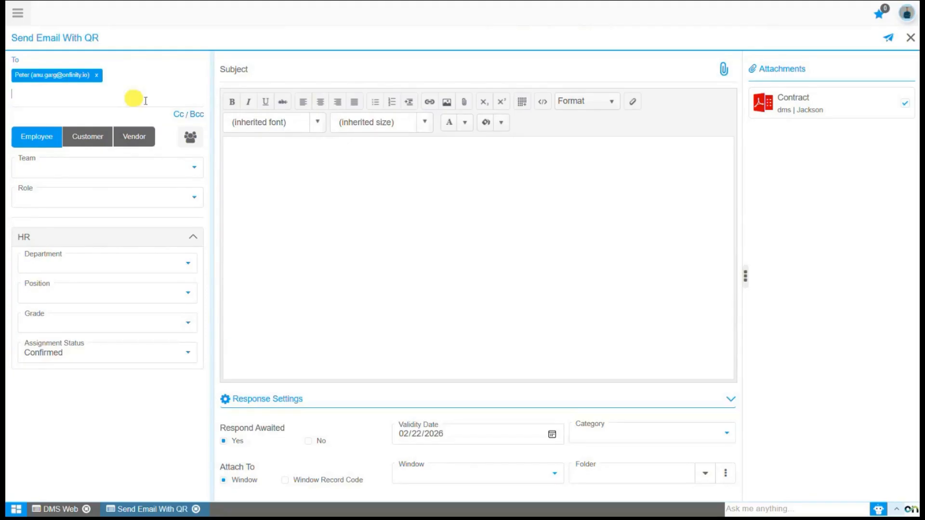
Add a Cc field and put the suggested admin user in it.
{"action": "left_click", "coordinate": [178, 114]}
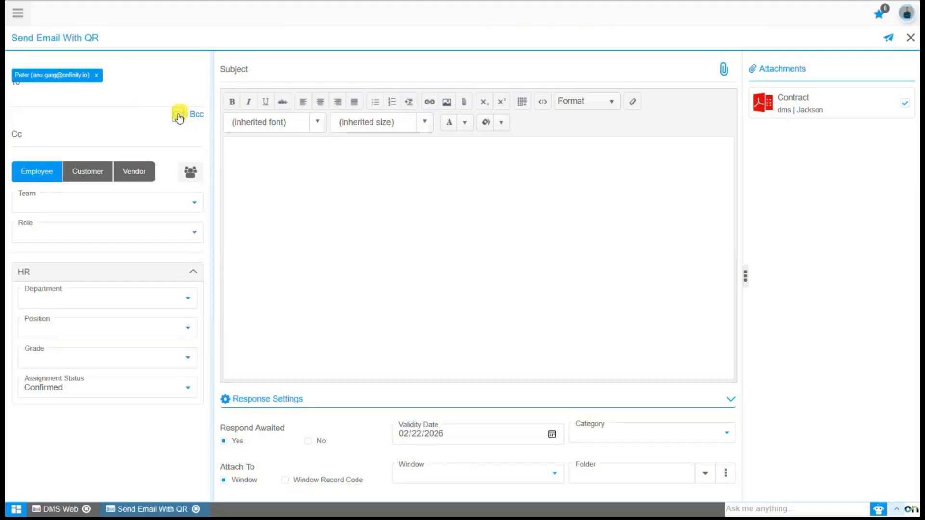
{"action": "left_click", "coordinate": [83, 138]}
{"action": "type", "text": "SonicA"}
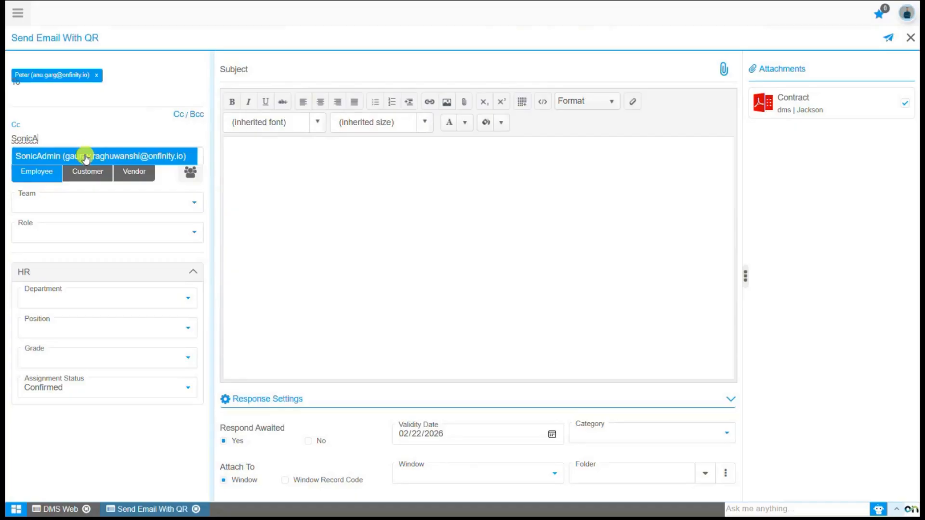
{"action": "left_click", "coordinate": [86, 157]}
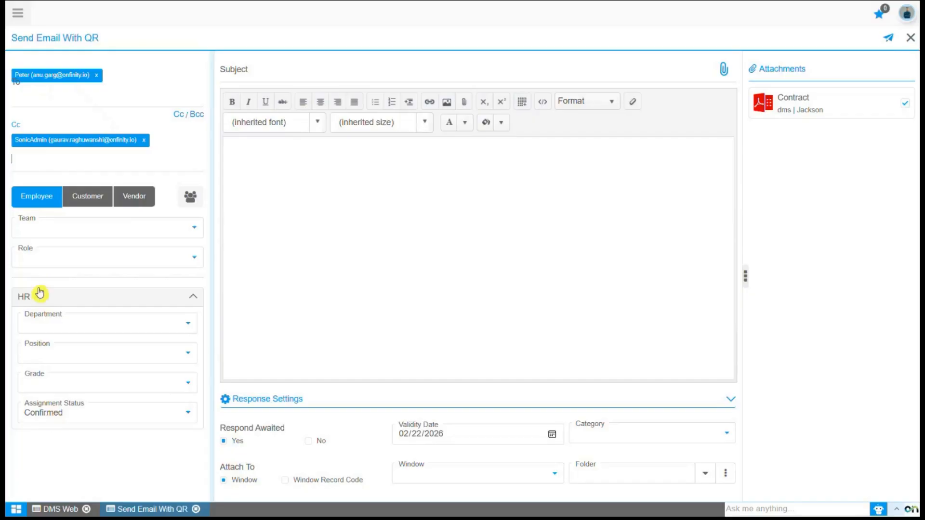
Set the employee Team filter to Finance Team and review its two members.
{"action": "left_click", "coordinate": [38, 235]}
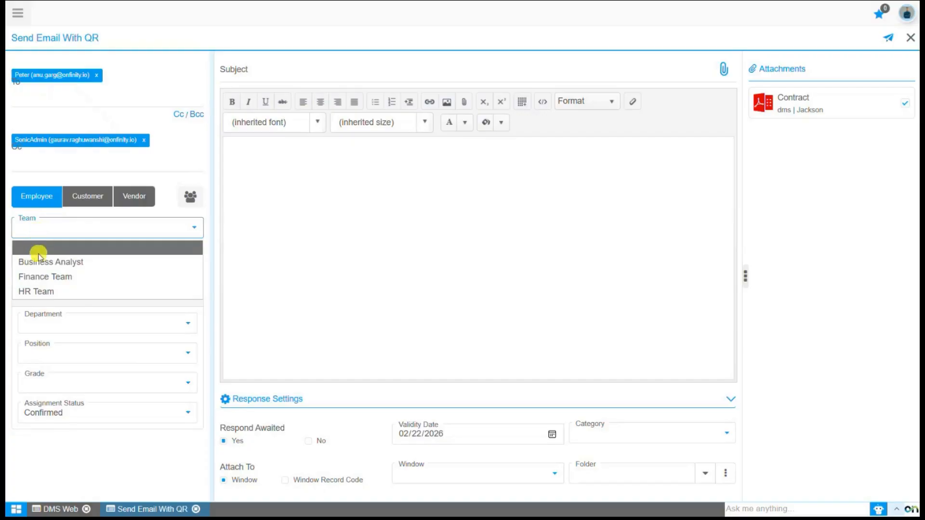
{"action": "left_click", "coordinate": [47, 277]}
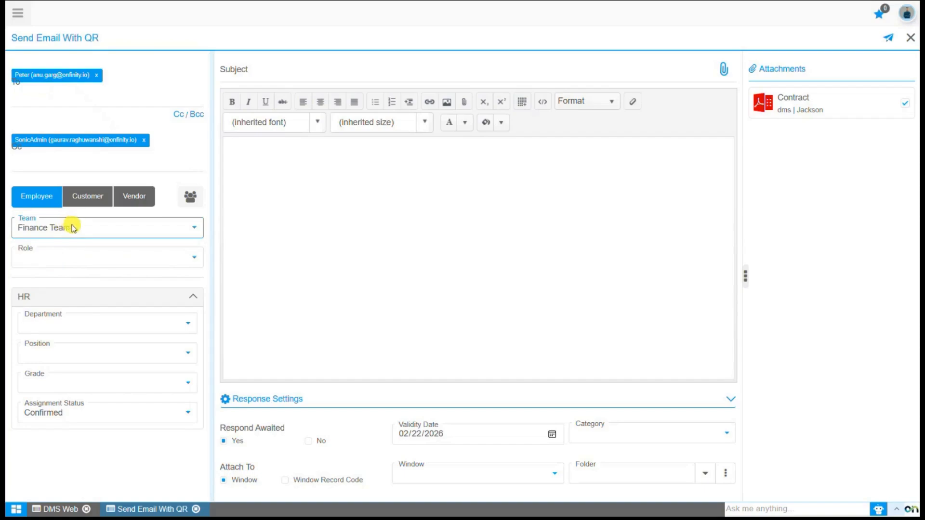
{"action": "left_click", "coordinate": [190, 198]}
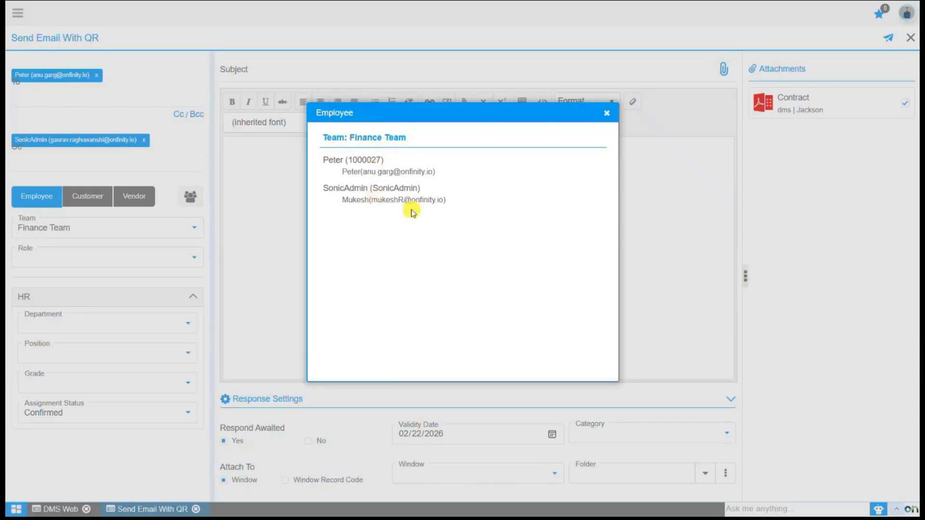
{"action": "left_click", "coordinate": [605, 116]}
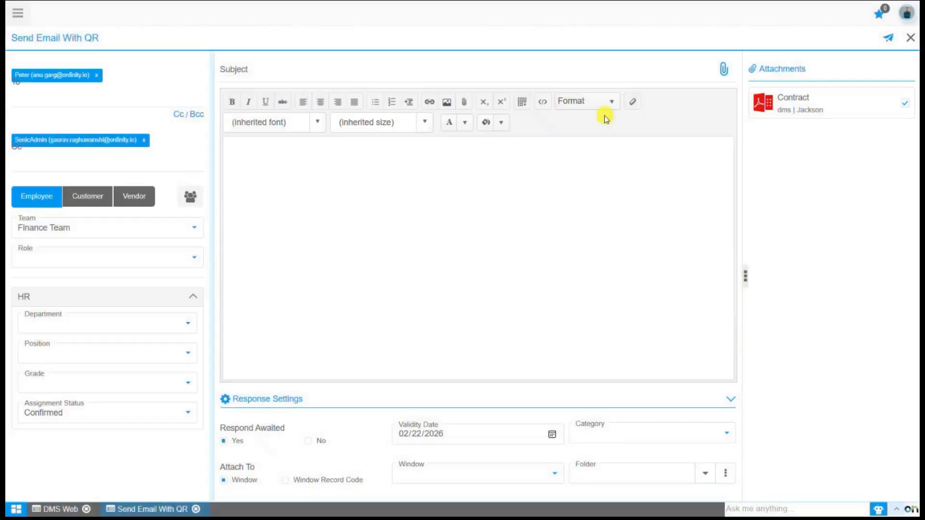
Set the employee Role filter to HR Admin.
{"action": "left_click", "coordinate": [134, 259]}
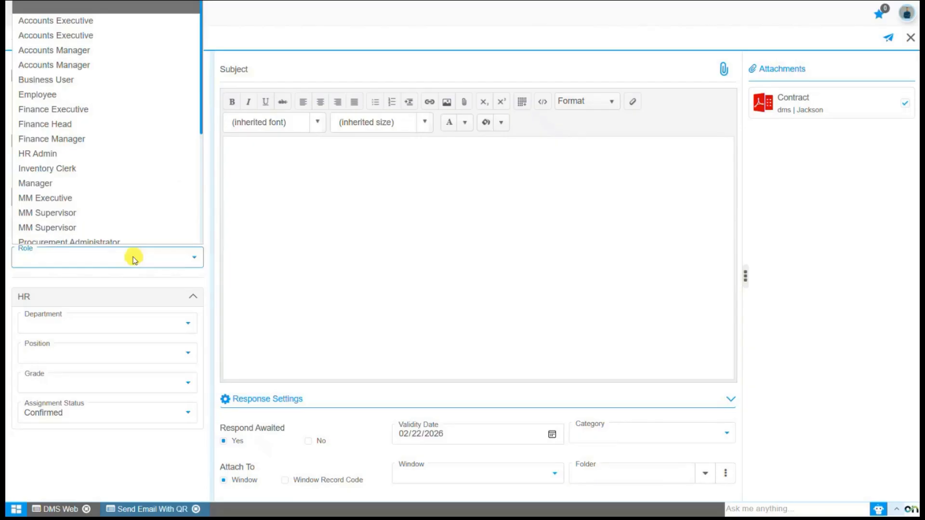
{"action": "left_click", "coordinate": [82, 149]}
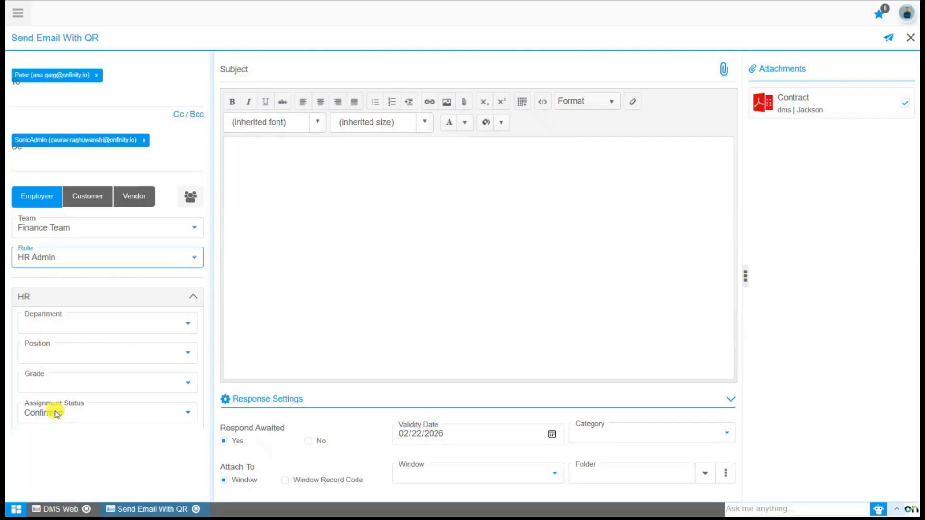
{"action": "left_click", "coordinate": [57, 328]}
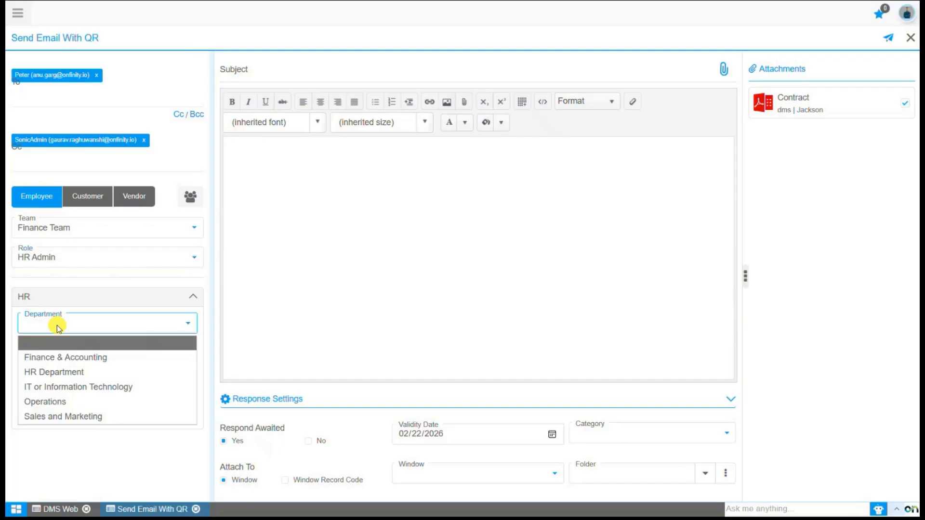
Set Department to IT or Information Technology and Position to IT Manager.
{"action": "left_click", "coordinate": [66, 387]}
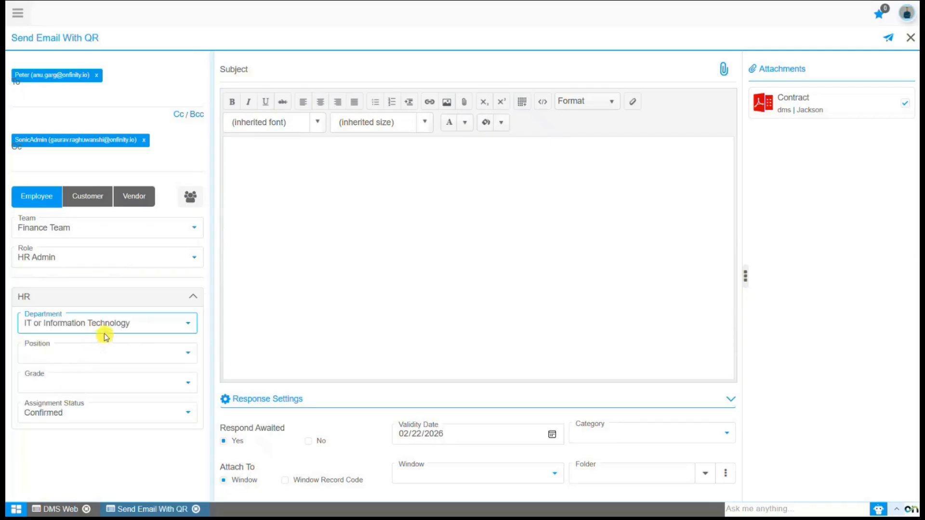
{"action": "left_click", "coordinate": [80, 356]}
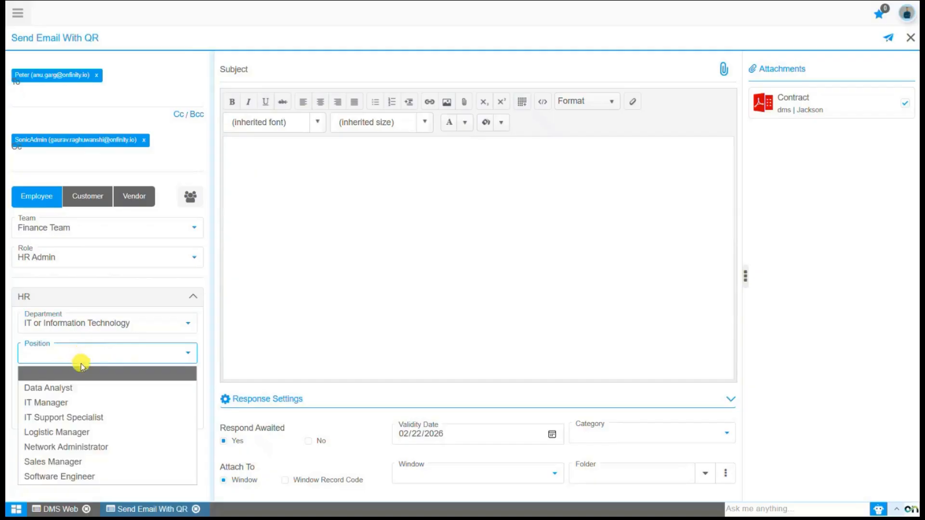
{"action": "left_click", "coordinate": [82, 401]}
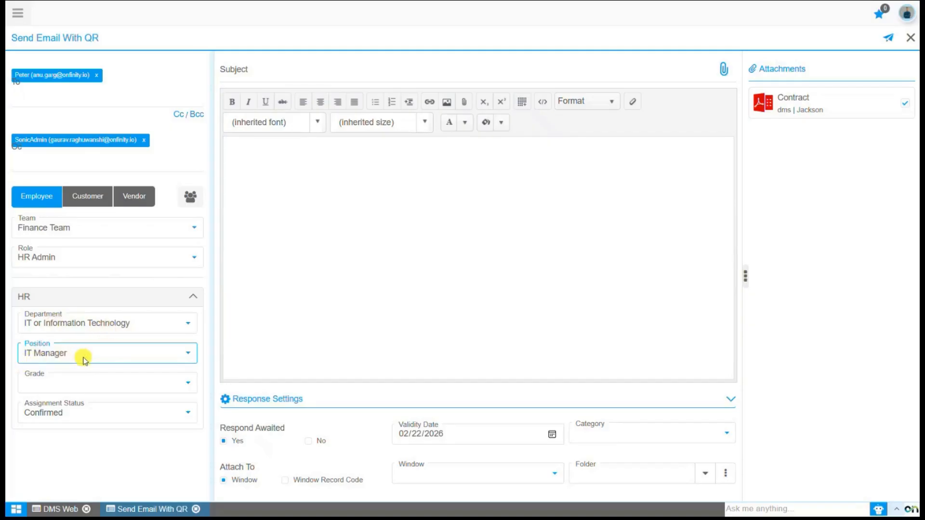
Set Grade to Senior Level, leaving Assignment Status on Confirmed.
{"action": "left_click", "coordinate": [64, 386]}
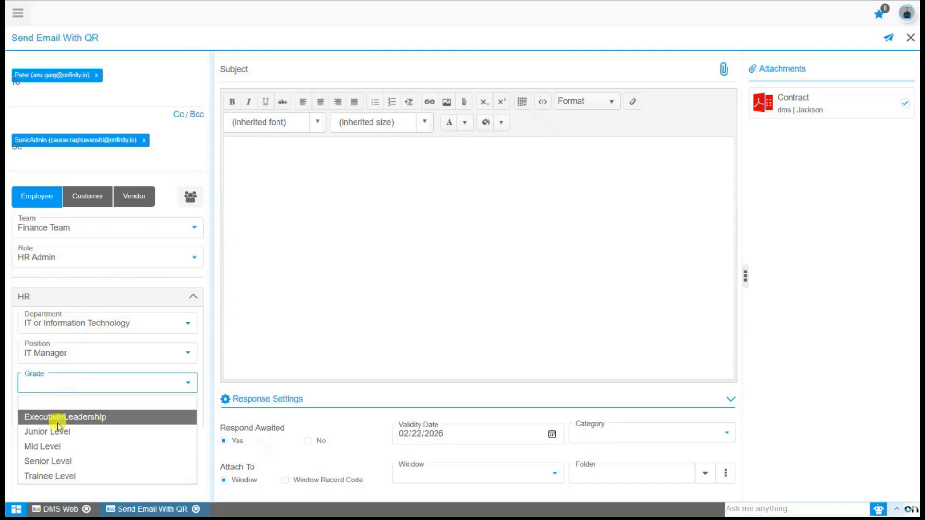
{"action": "left_click", "coordinate": [58, 460]}
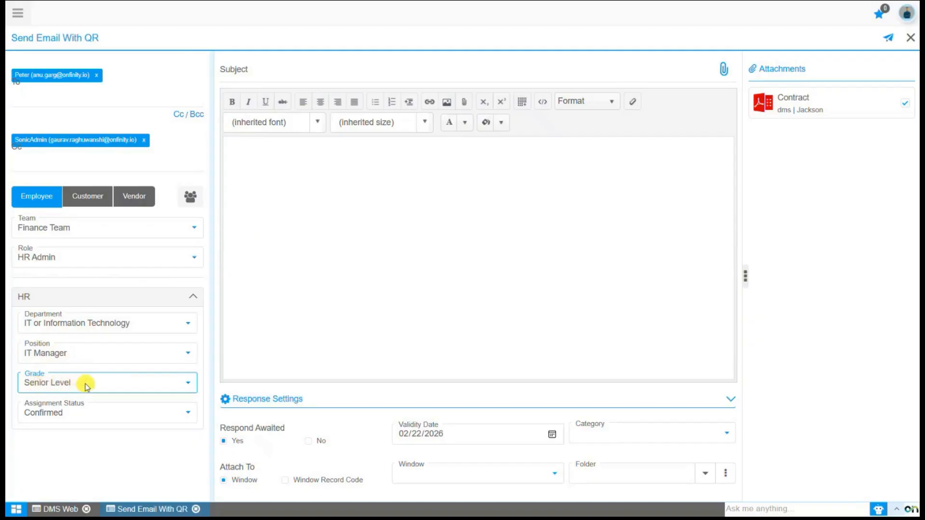
{"action": "left_click", "coordinate": [70, 414]}
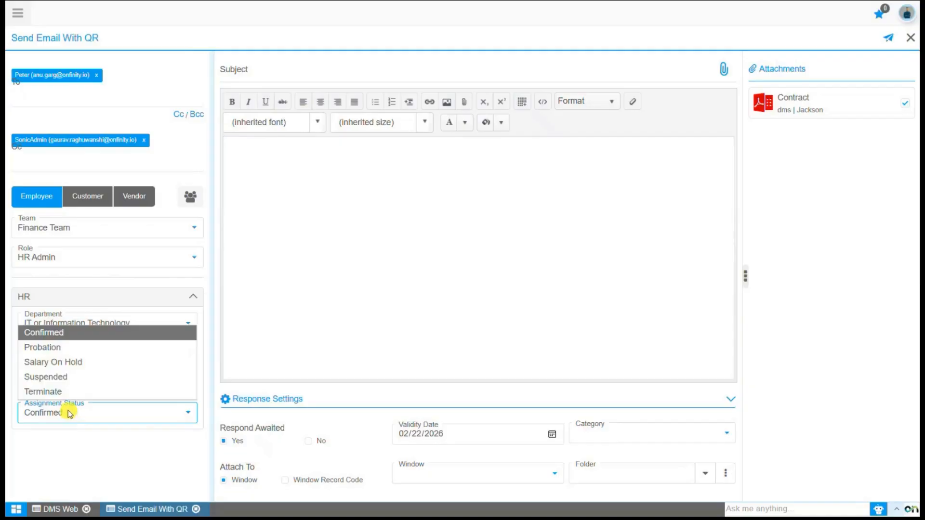
{"action": "left_click", "coordinate": [70, 414]}
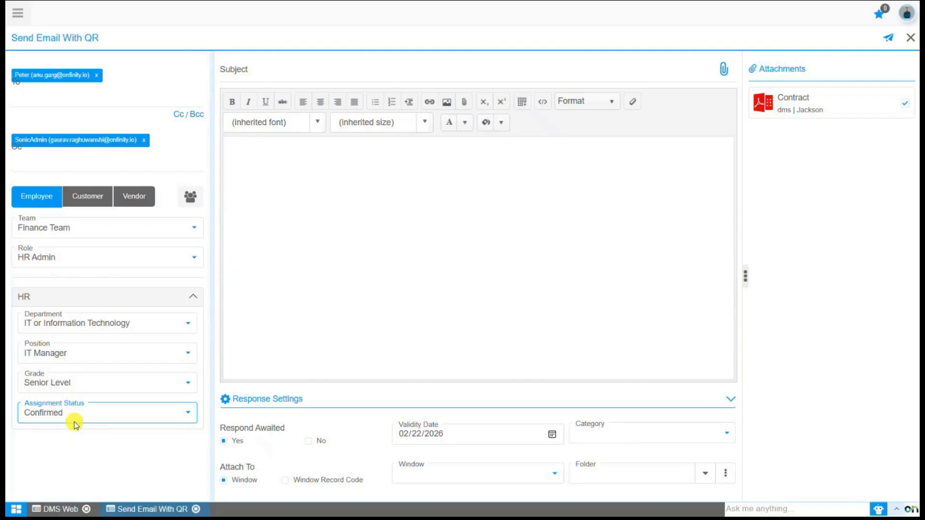
{"action": "left_click", "coordinate": [129, 467]}
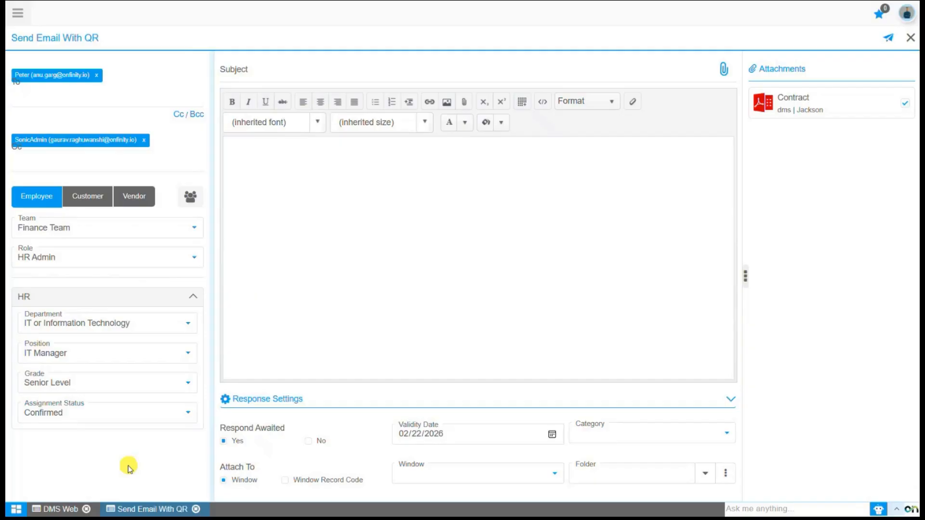
Review the employees matched by all filters, then switch to Customer recipient criteria.
{"action": "left_click", "coordinate": [193, 198]}
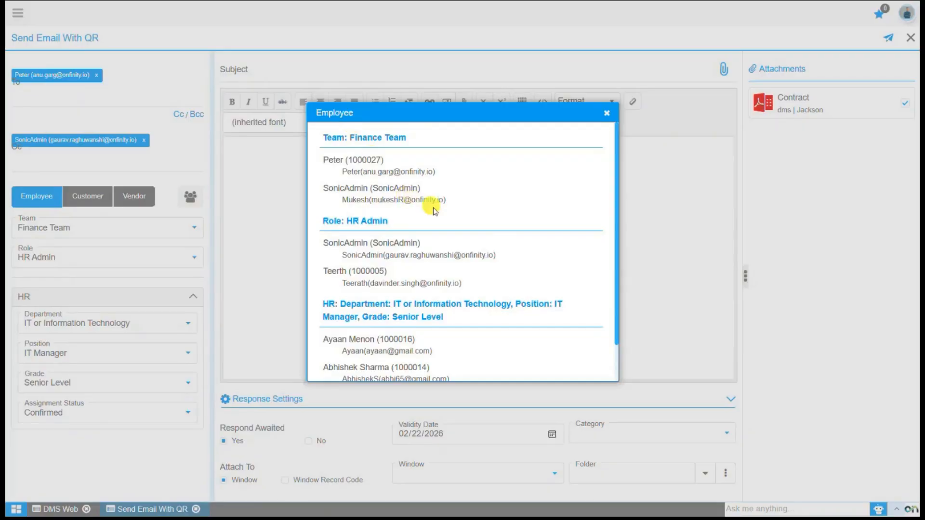
{"action": "scroll", "coordinate": [530, 217], "scroll_direction": "down", "scroll_amount": 1}
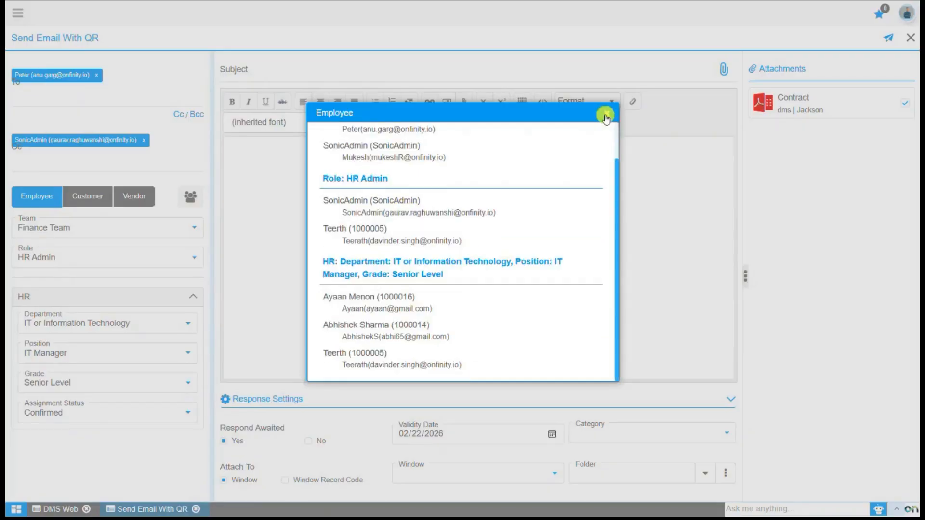
{"action": "left_click", "coordinate": [606, 116]}
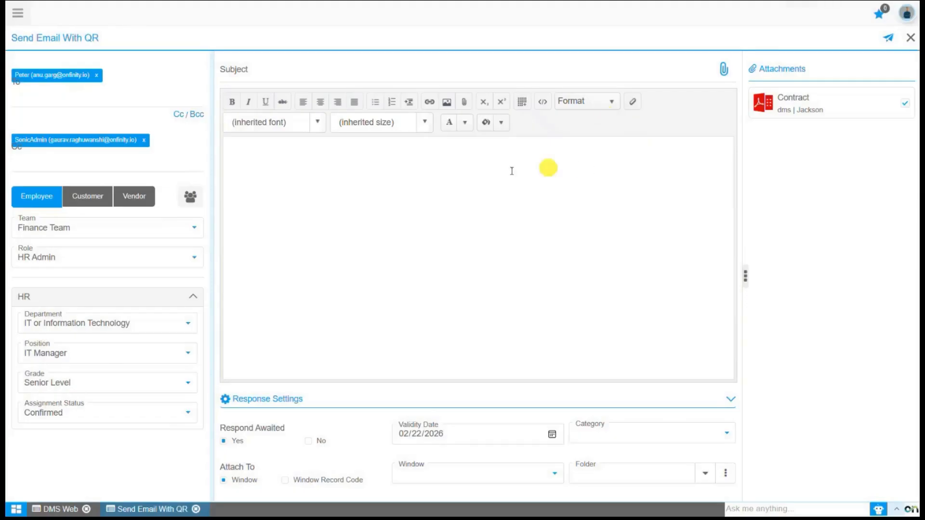
{"action": "left_click", "coordinate": [83, 201]}
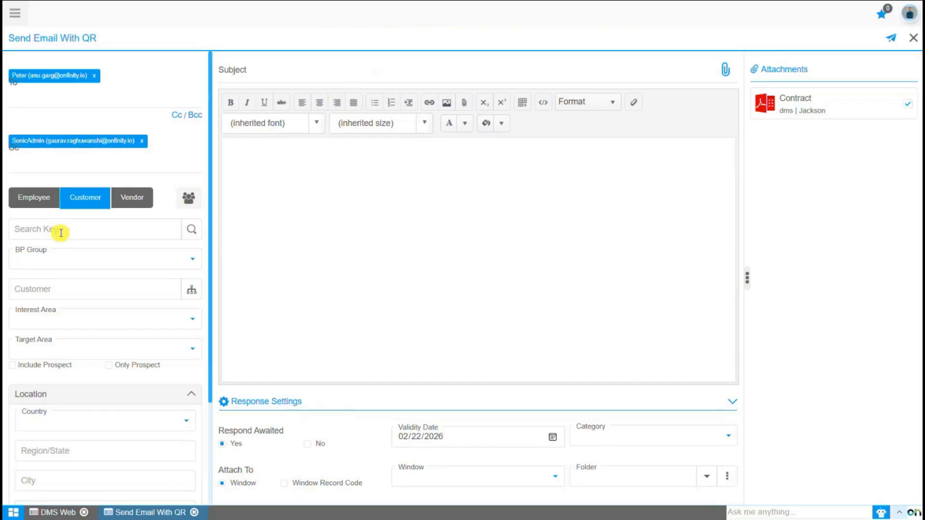
Set the customer BP Group filter to Retail Customers.
{"action": "left_click", "coordinate": [58, 265]}
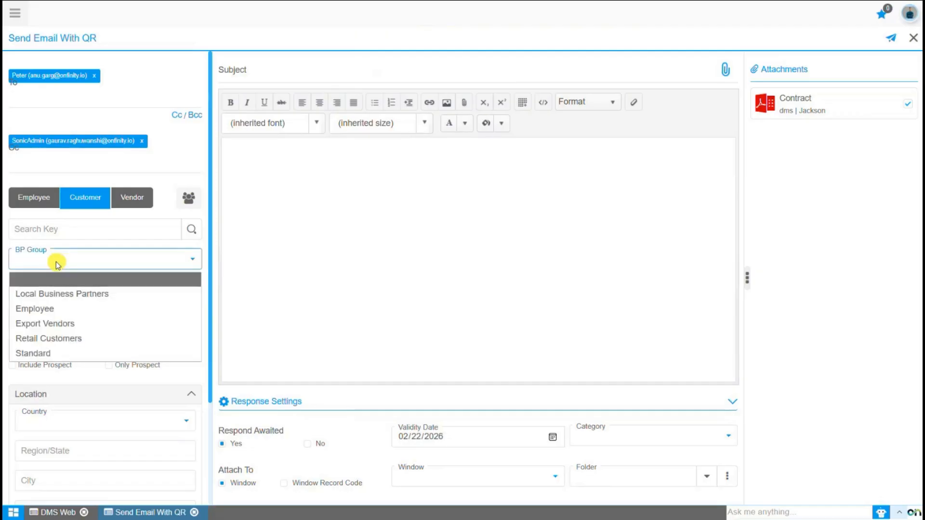
{"action": "left_click", "coordinate": [61, 340]}
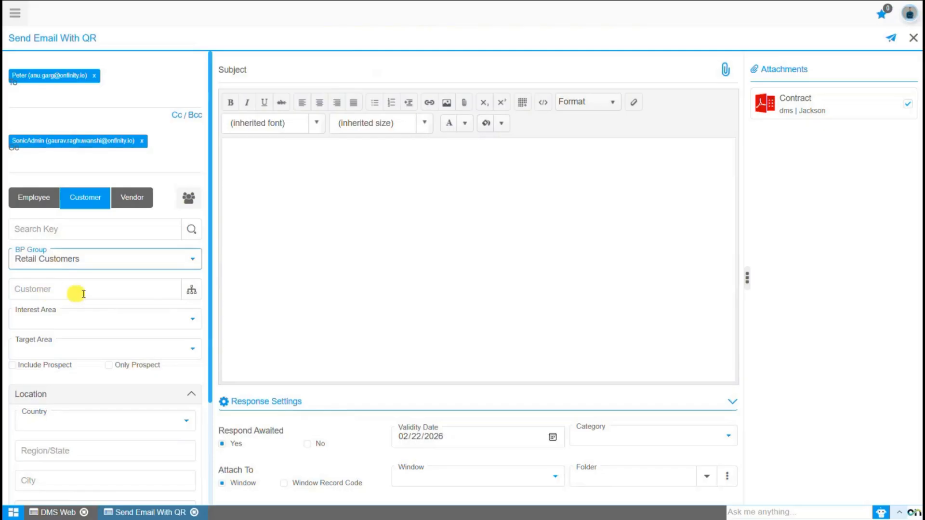
{"action": "left_click", "coordinate": [191, 291]}
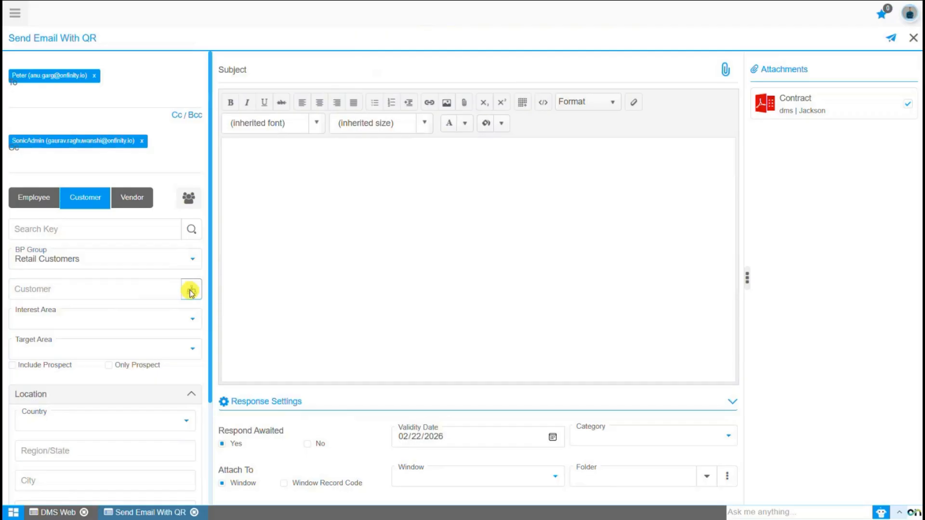
Pick Green Energy Pvt Ltd as the Customer from the Business Partner list.
{"action": "left_click", "coordinate": [191, 292]}
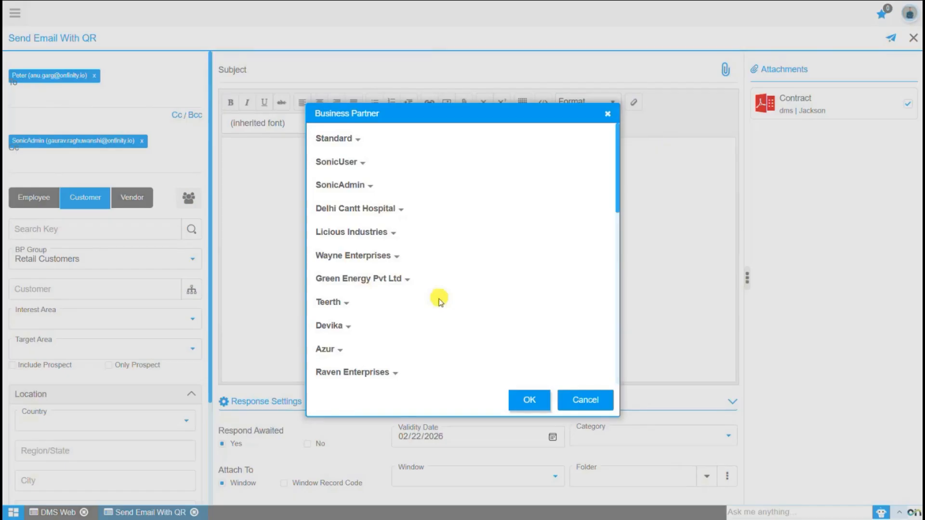
{"action": "left_click", "coordinate": [367, 278]}
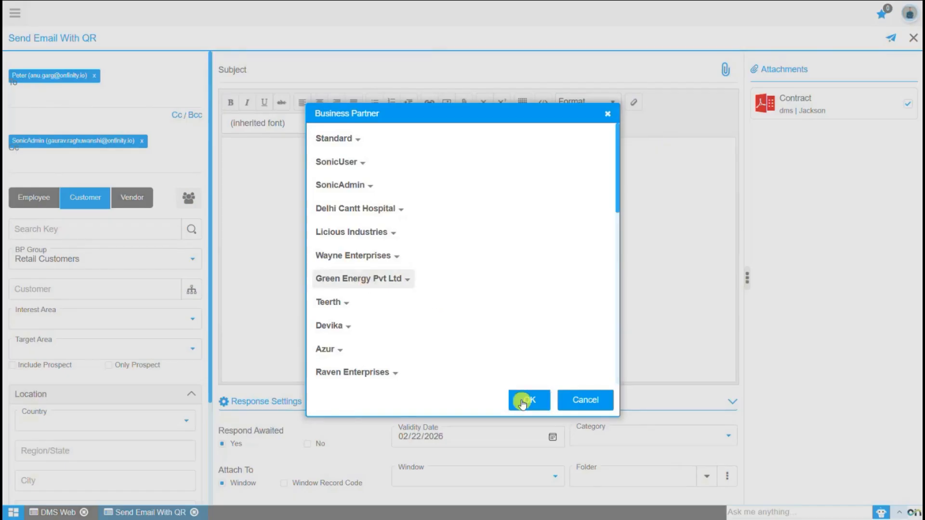
{"action": "left_click", "coordinate": [522, 402]}
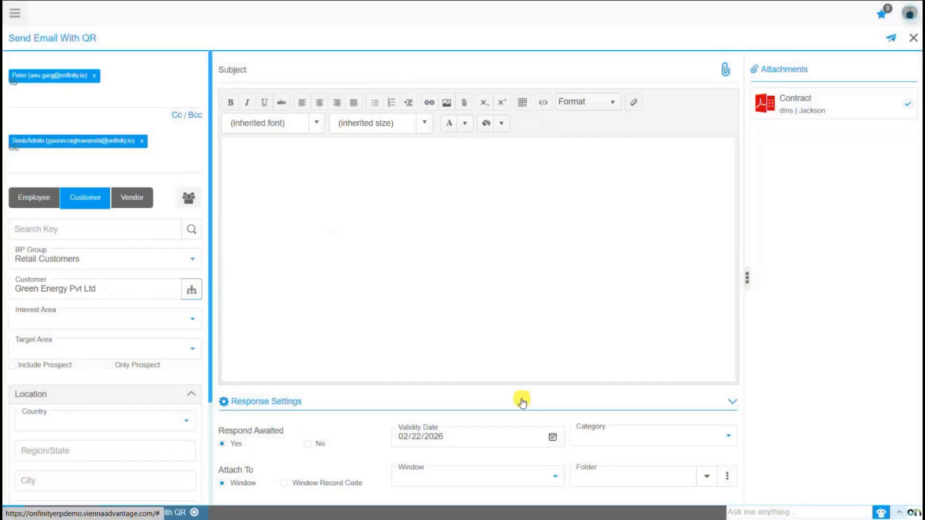
Set Interest Area to Retail Potential Customers and Target Area to Local Areas Customers.
{"action": "left_click", "coordinate": [73, 328]}
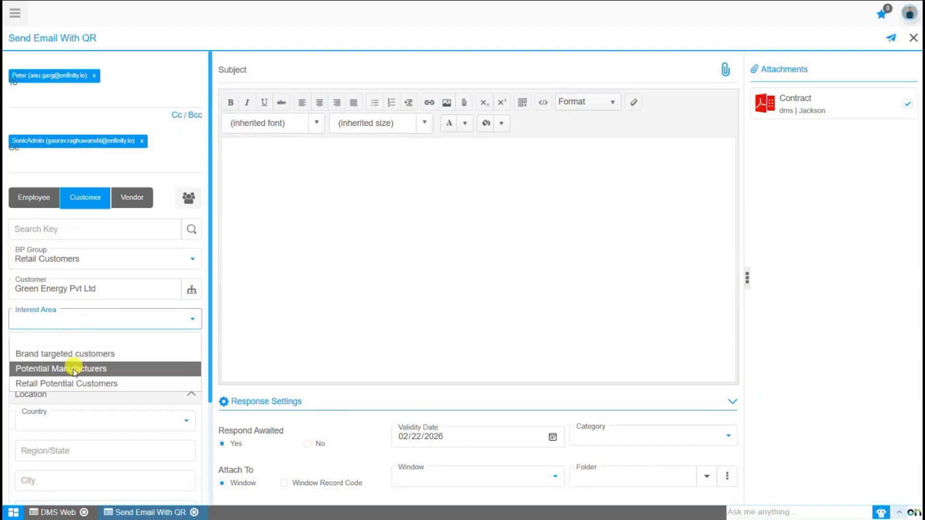
{"action": "left_click", "coordinate": [74, 384]}
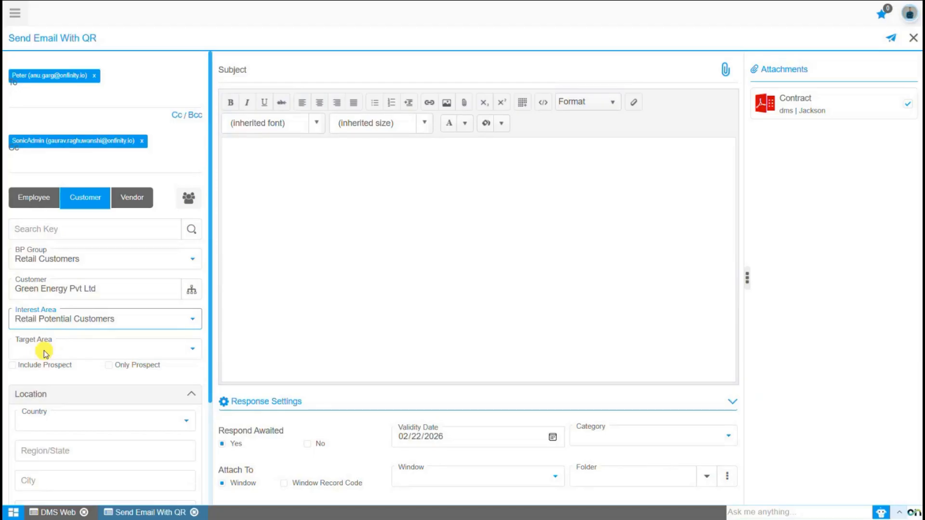
{"action": "left_click", "coordinate": [46, 354]}
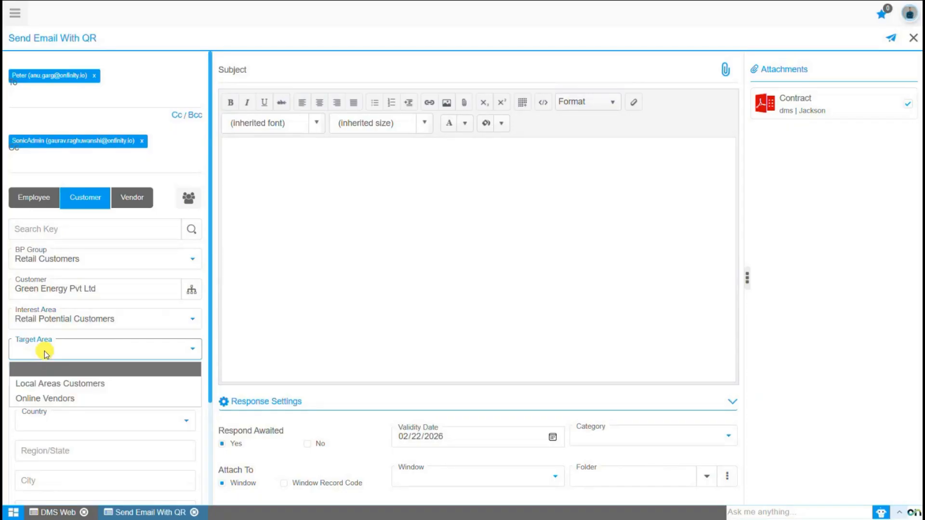
{"action": "left_click", "coordinate": [46, 384]}
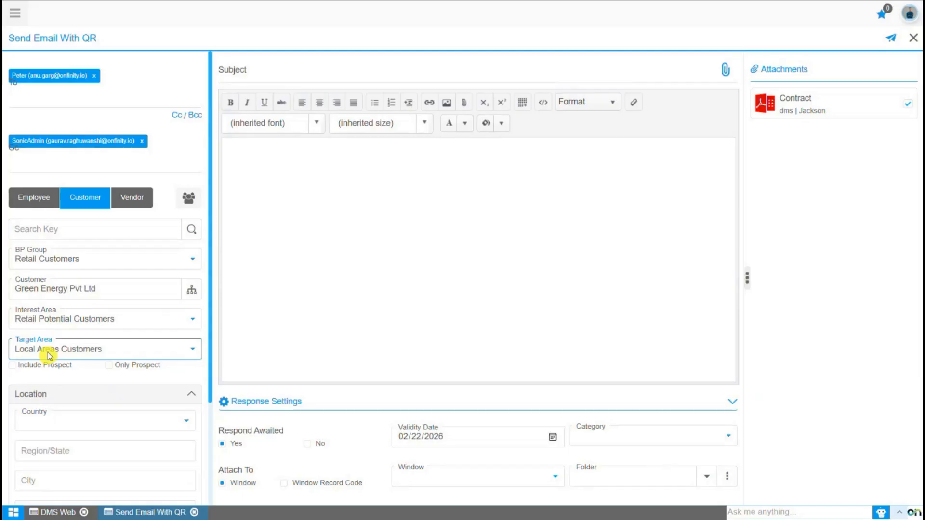
{"action": "left_click", "coordinate": [39, 378]}
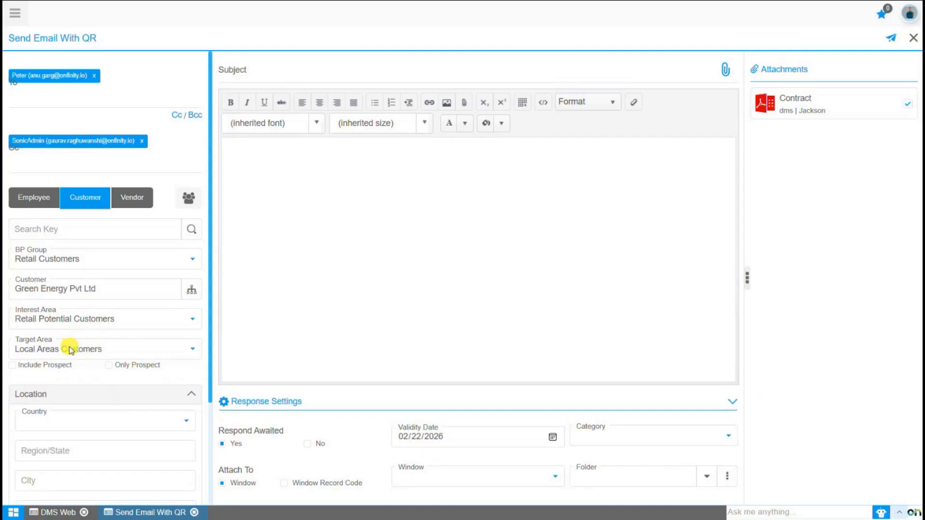
Tick Include Prospect, after briefly trying Only Prospect, and scroll down to the Location criteria.
{"action": "left_click", "coordinate": [17, 368]}
{"action": "left_click", "coordinate": [109, 366]}
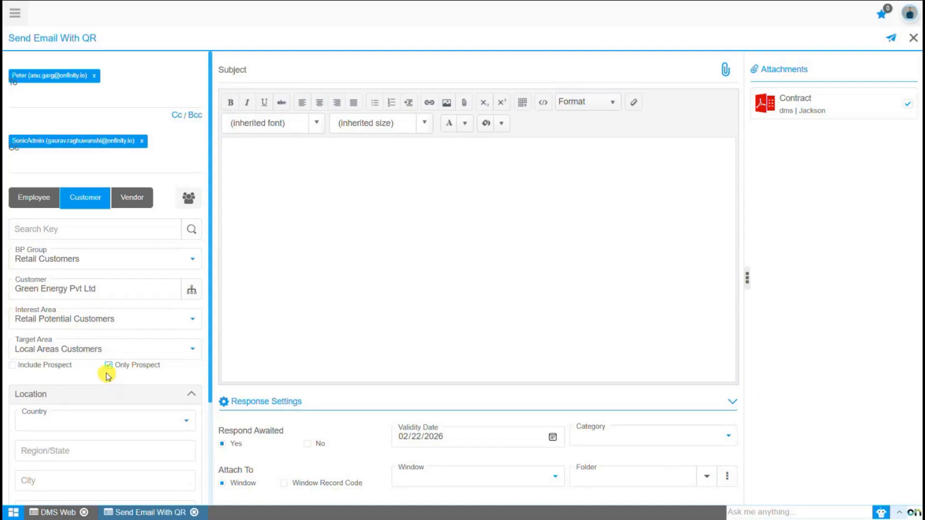
{"action": "left_click", "coordinate": [12, 366]}
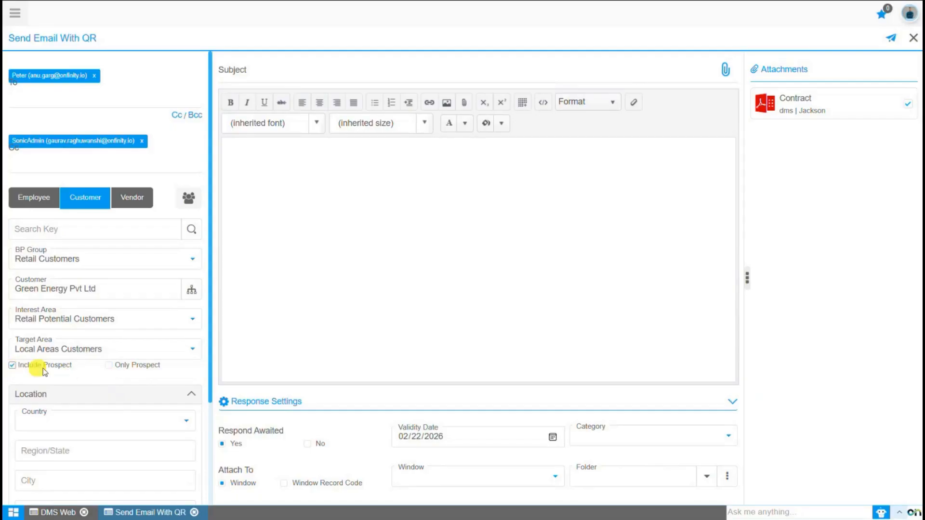
{"action": "scroll", "coordinate": [42, 368], "scroll_direction": "down", "scroll_amount": 2}
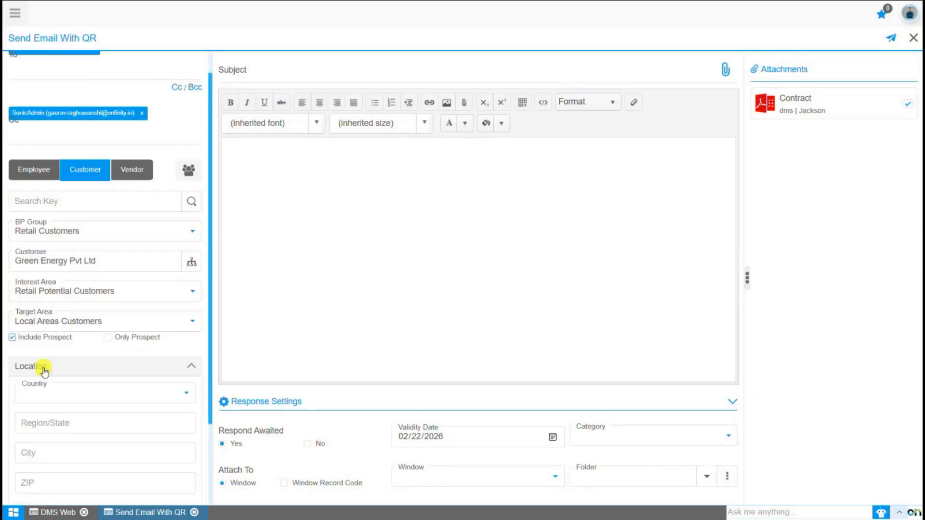
{"action": "scroll", "coordinate": [53, 339], "scroll_direction": "down", "scroll_amount": 2}
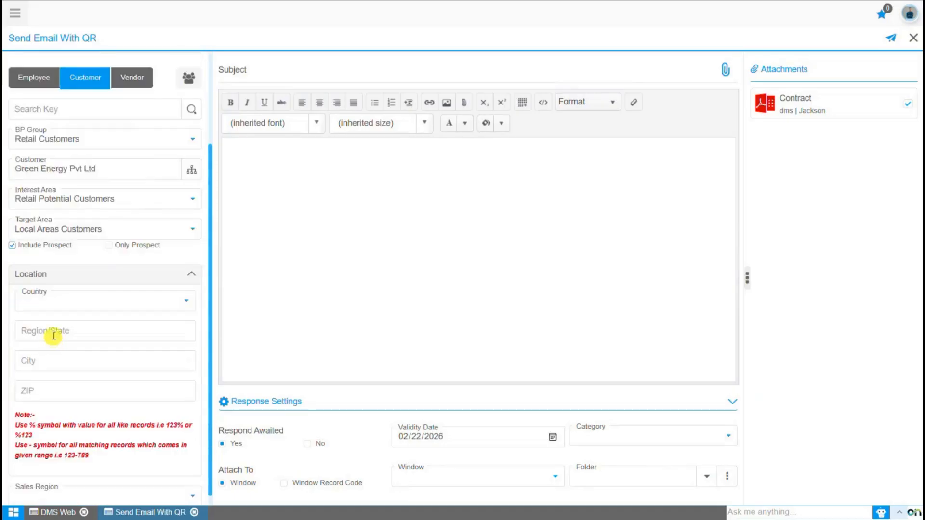
{"action": "scroll", "coordinate": [54, 325], "scroll_direction": "down", "scroll_amount": 1}
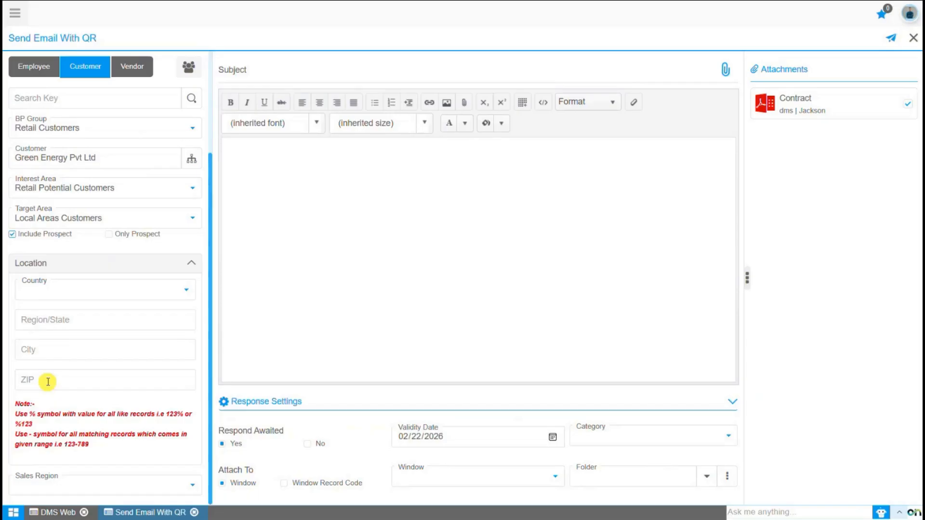
Set Country to India, Region/State to PUNJAB and City to Mohali.
{"action": "left_click", "coordinate": [53, 293]}
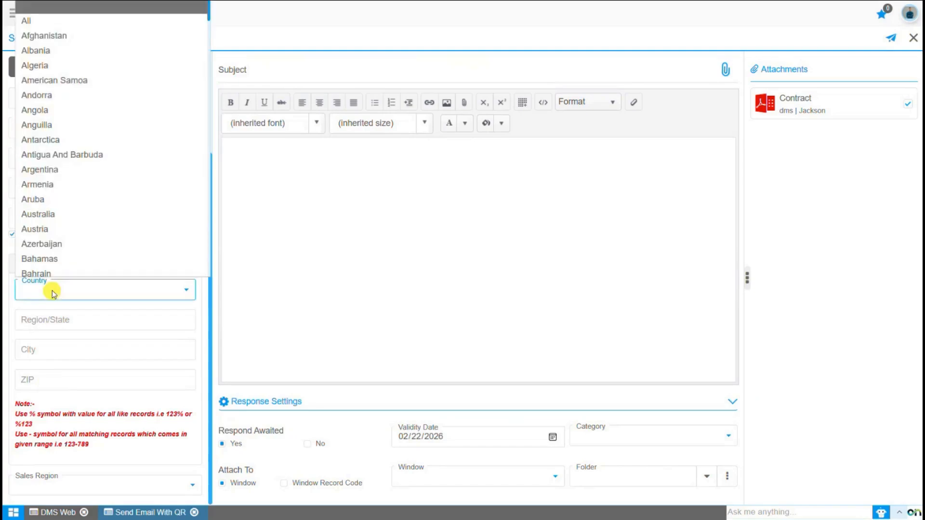
{"action": "type", "text": "India"}
{"action": "key", "text": "Return"}
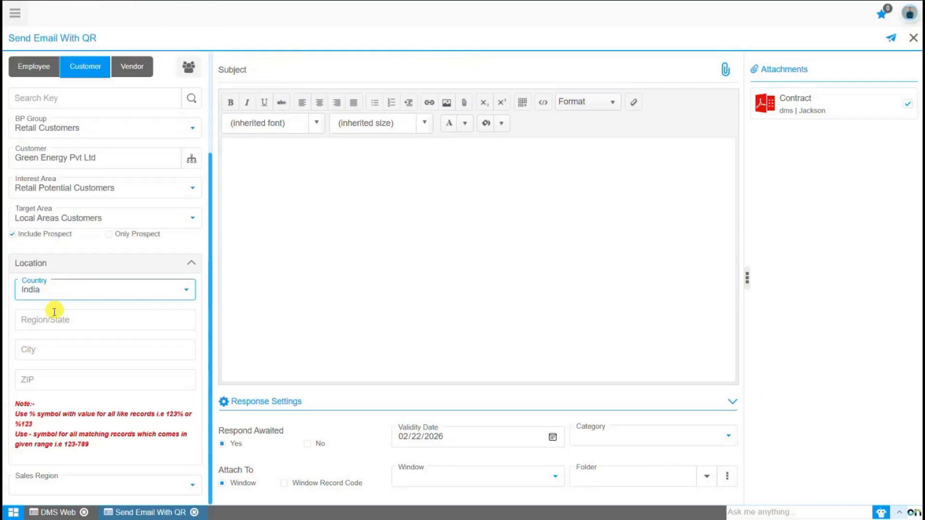
{"action": "left_click", "coordinate": [43, 320]}
{"action": "type", "text": "Pun"}
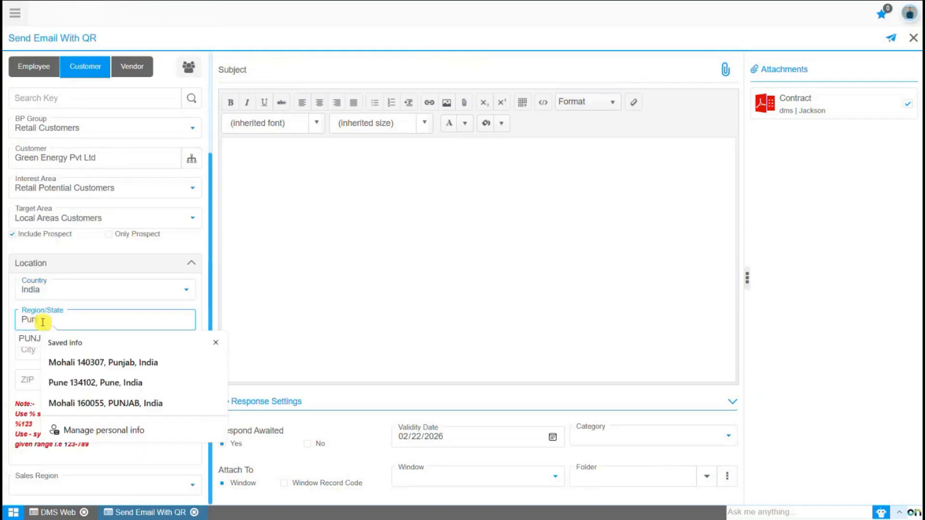
{"action": "type", "text": "jab"}
{"action": "left_click", "coordinate": [29, 340]}
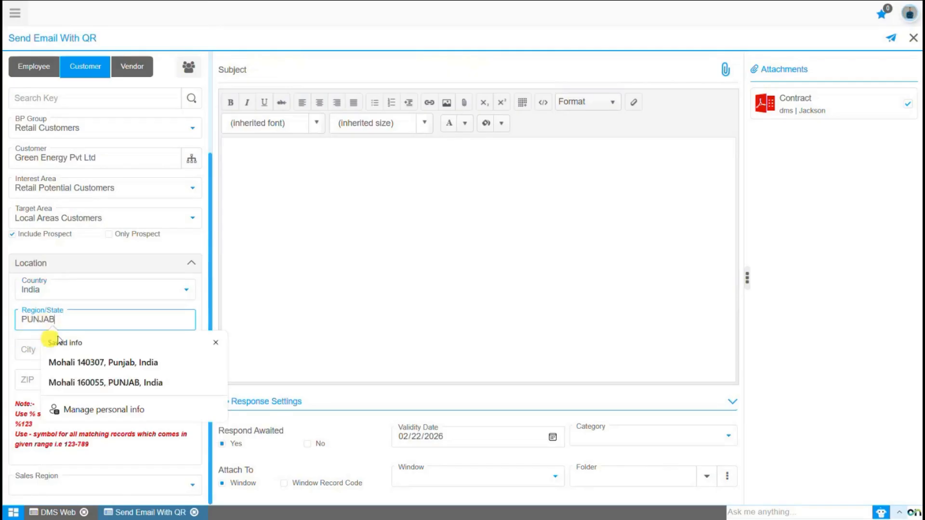
{"action": "left_click", "coordinate": [64, 354]}
{"action": "type", "text": "Mohali"}
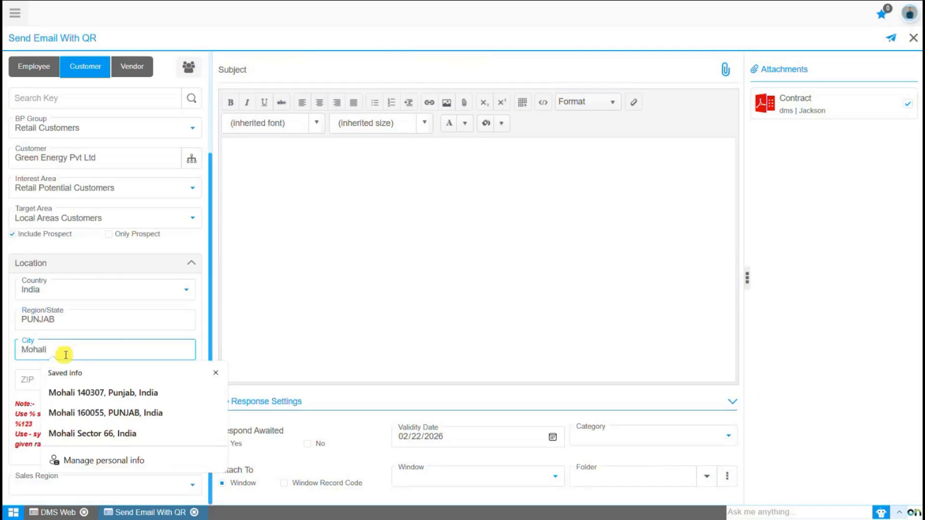
{"action": "left_click", "coordinate": [40, 382]}
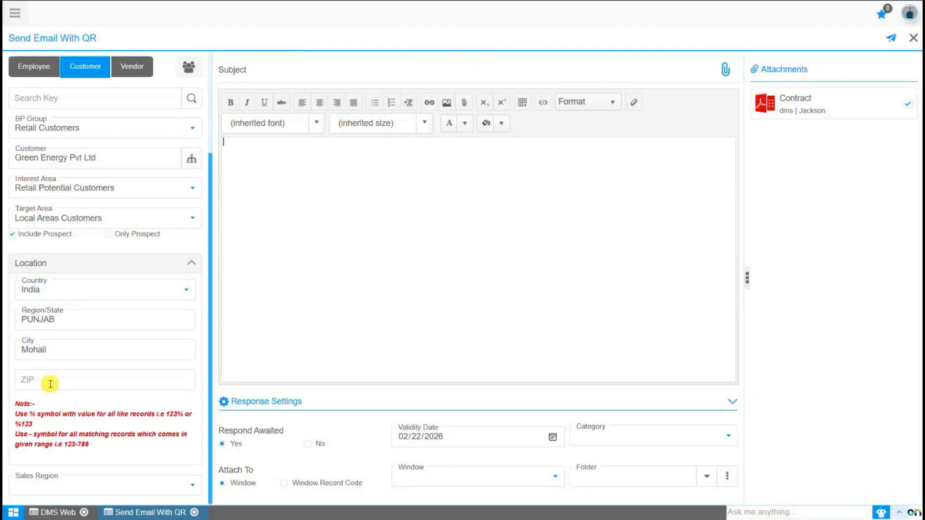
Choose North Region as the Sales Region and bring up the matching Customer contacts list.
{"action": "left_click", "coordinate": [42, 480]}
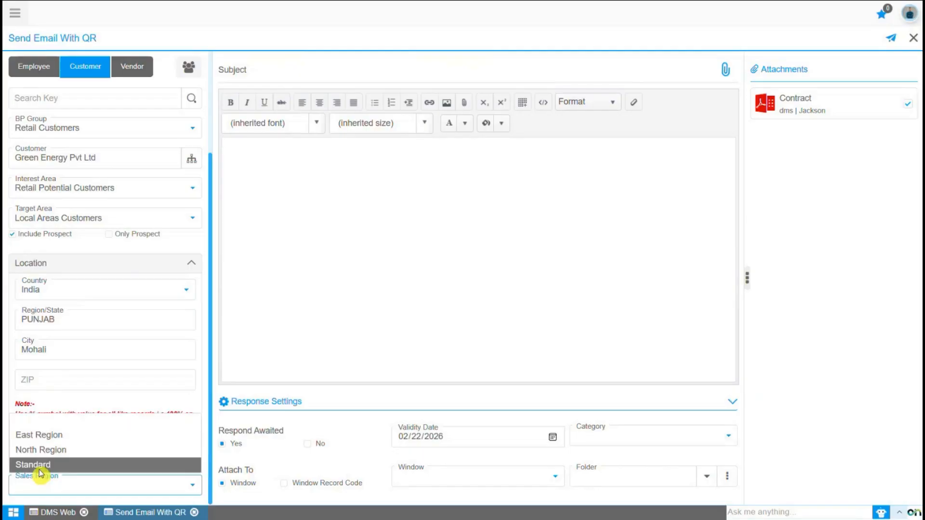
{"action": "left_click", "coordinate": [39, 449]}
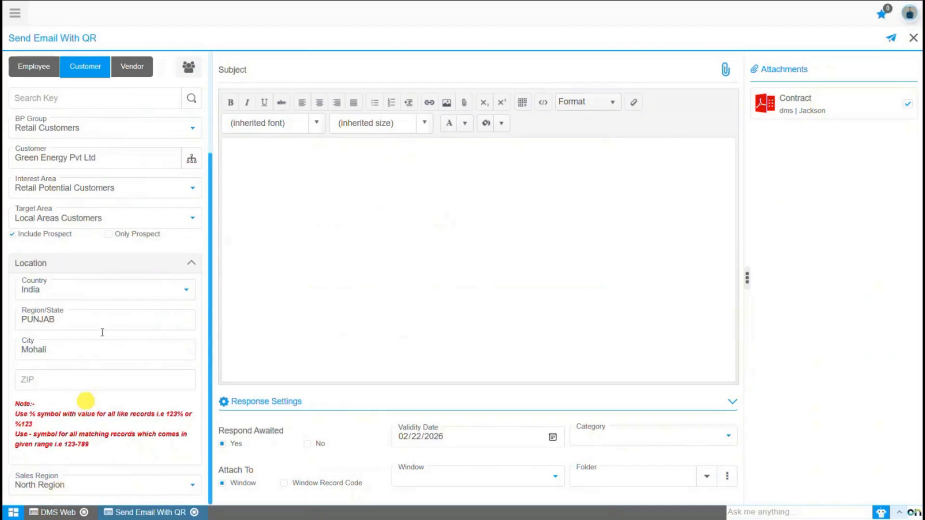
{"action": "left_click", "coordinate": [190, 68]}
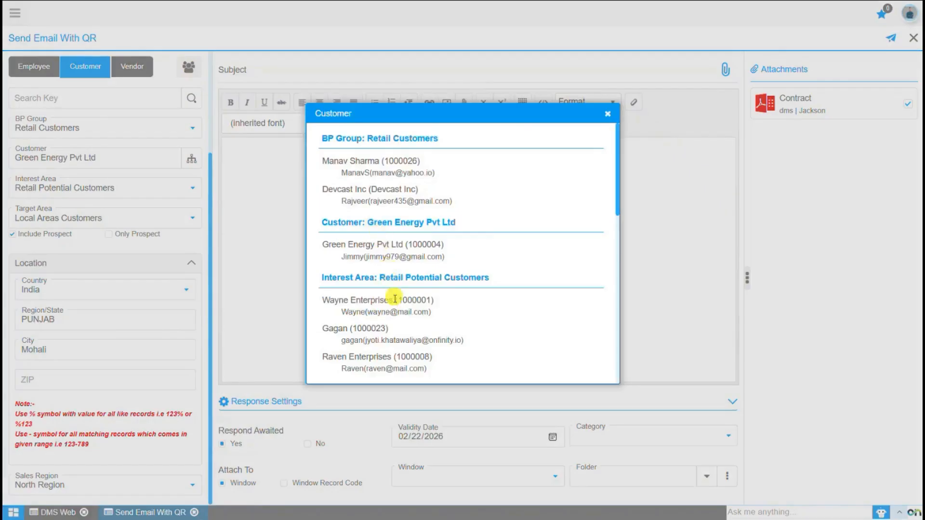
Scroll through the matched customers to the Include Prospect: Yes summary, then close the list.
{"action": "scroll", "coordinate": [486, 296], "scroll_direction": "down", "scroll_amount": 1}
{"action": "scroll", "coordinate": [504, 296], "scroll_direction": "down", "scroll_amount": 10}
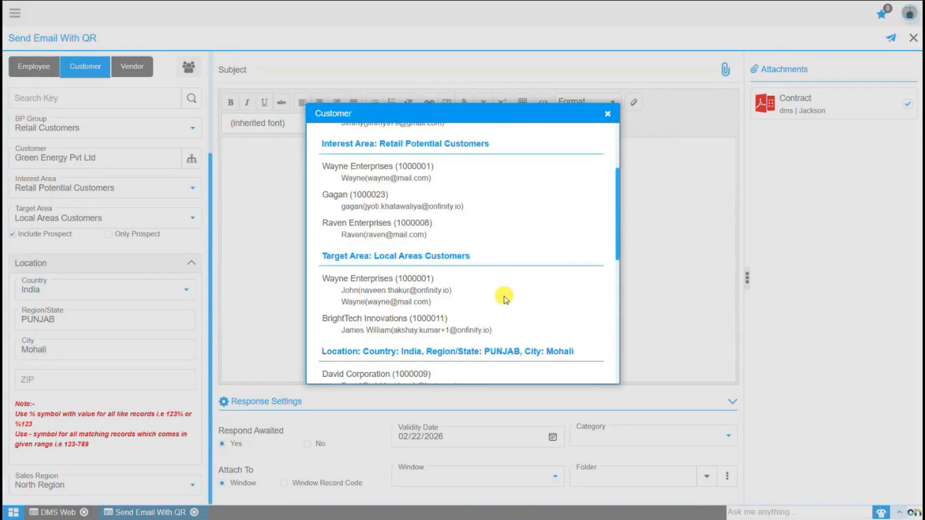
{"action": "left_click", "coordinate": [607, 116]}
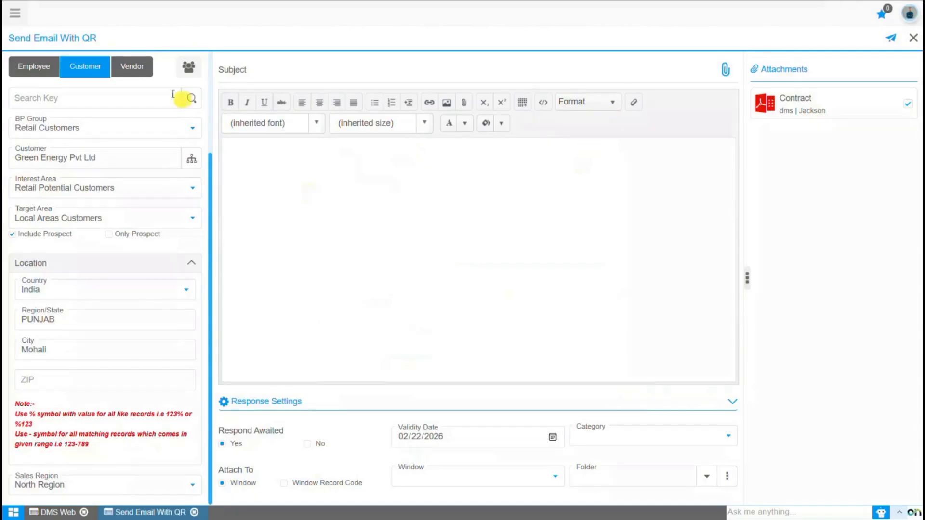
Switch the filters to Vendor, set BP Group to Export Vendors, and open the vendor Business Partner list.
{"action": "left_click", "coordinate": [134, 72]}
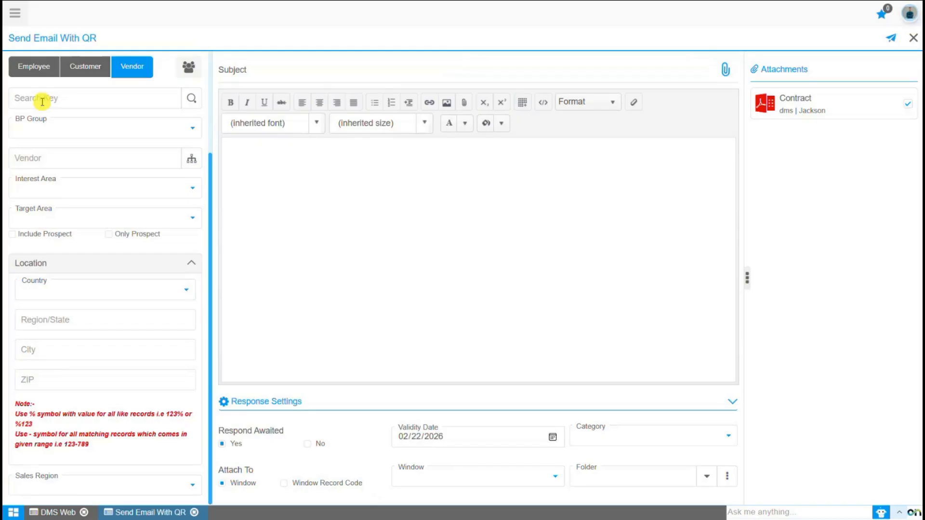
{"action": "left_click", "coordinate": [39, 133]}
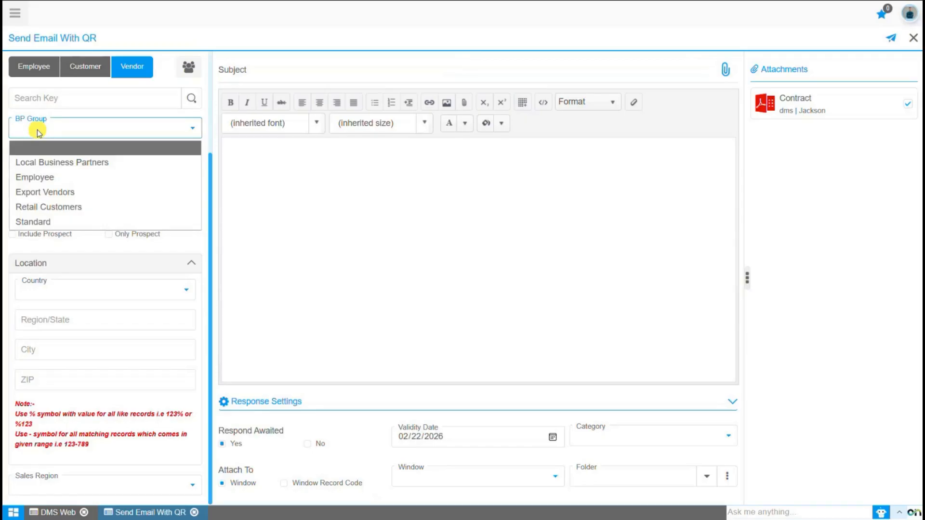
{"action": "left_click", "coordinate": [42, 193]}
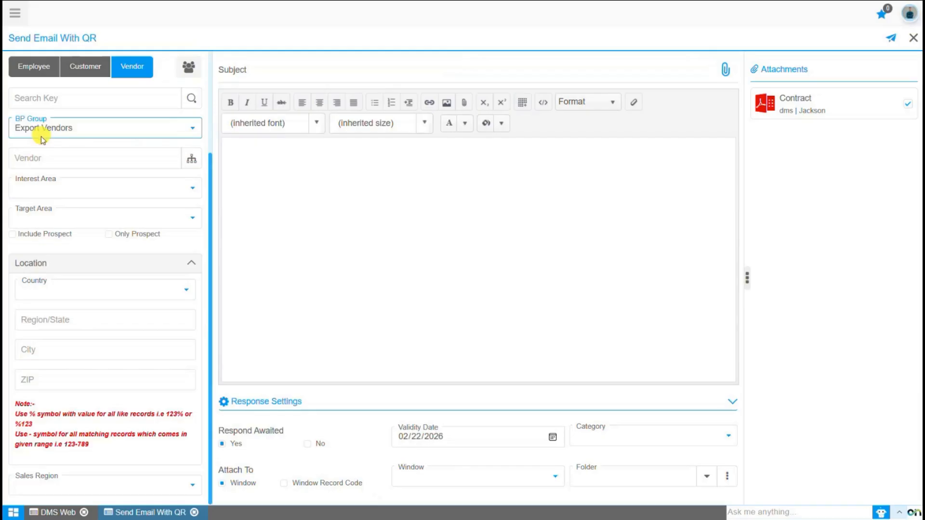
{"action": "left_click", "coordinate": [42, 159]}
{"action": "left_click", "coordinate": [188, 160]}
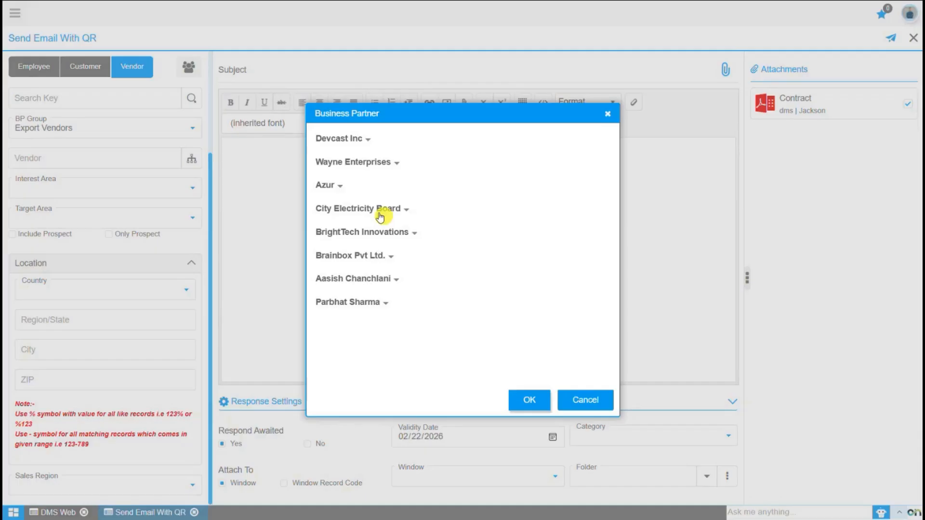
Pick Wayne Enterprises in the Business Partner list and confirm with OK.
{"action": "left_click", "coordinate": [358, 163]}
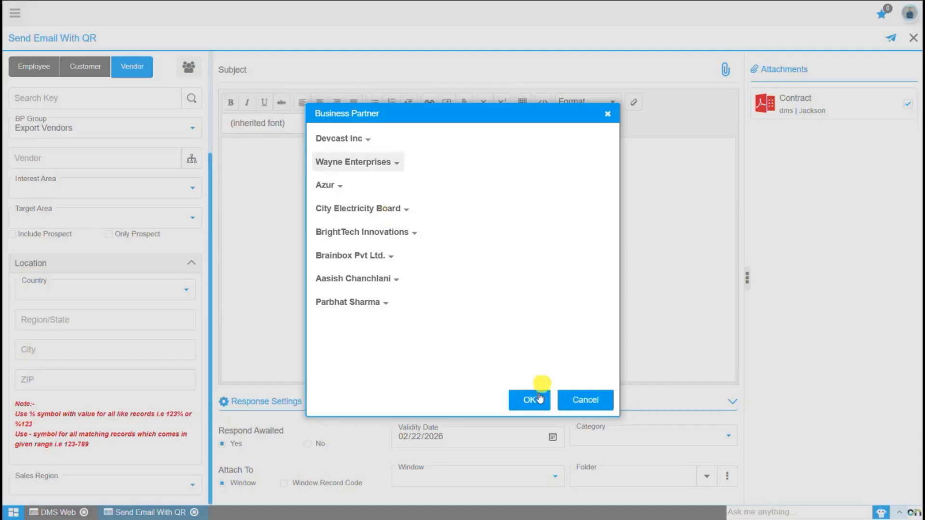
{"action": "left_click", "coordinate": [540, 398]}
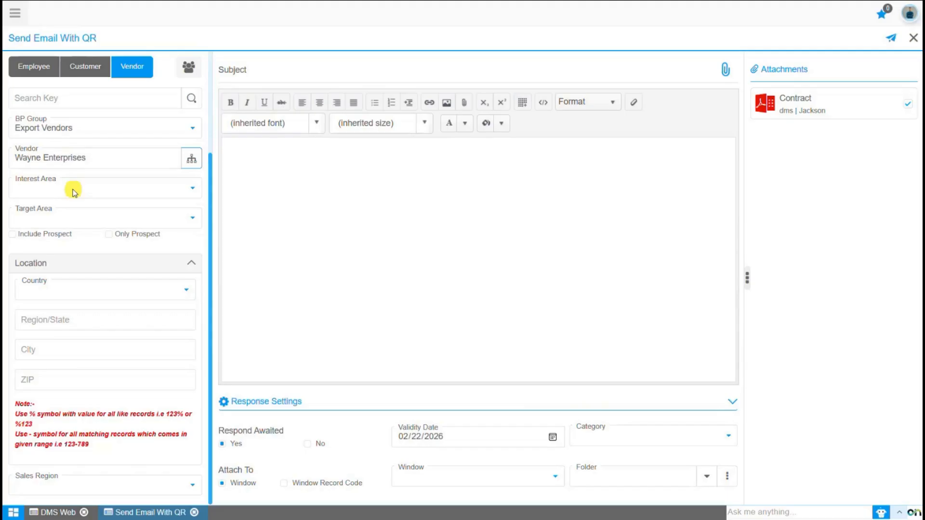
Set Interest Area to Potential Manufacturers, Target Area to Online Vendors, and tick Include Prospect.
{"action": "left_click", "coordinate": [74, 193]}
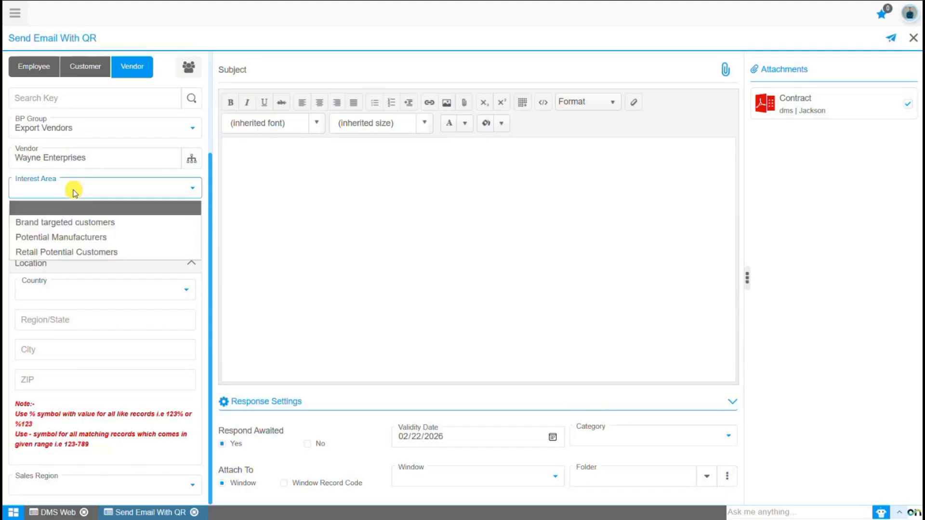
{"action": "left_click", "coordinate": [75, 239]}
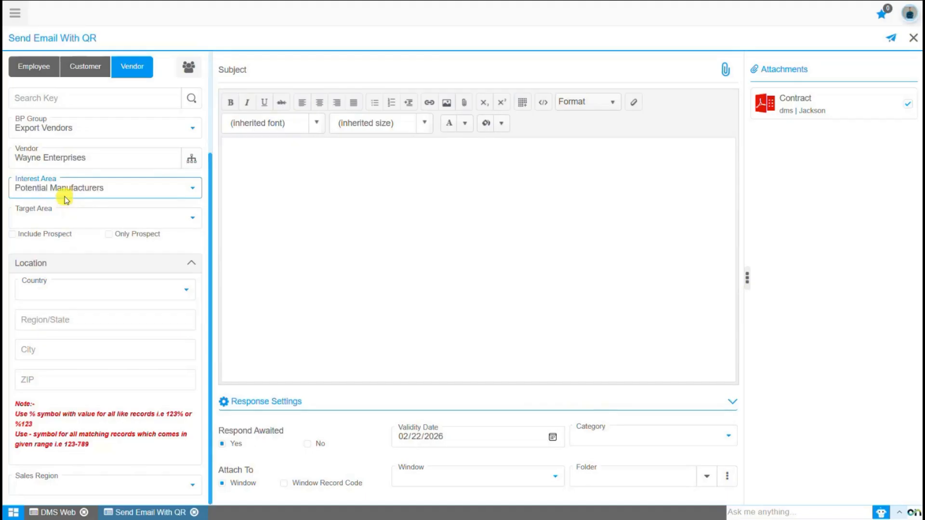
{"action": "left_click", "coordinate": [74, 222]}
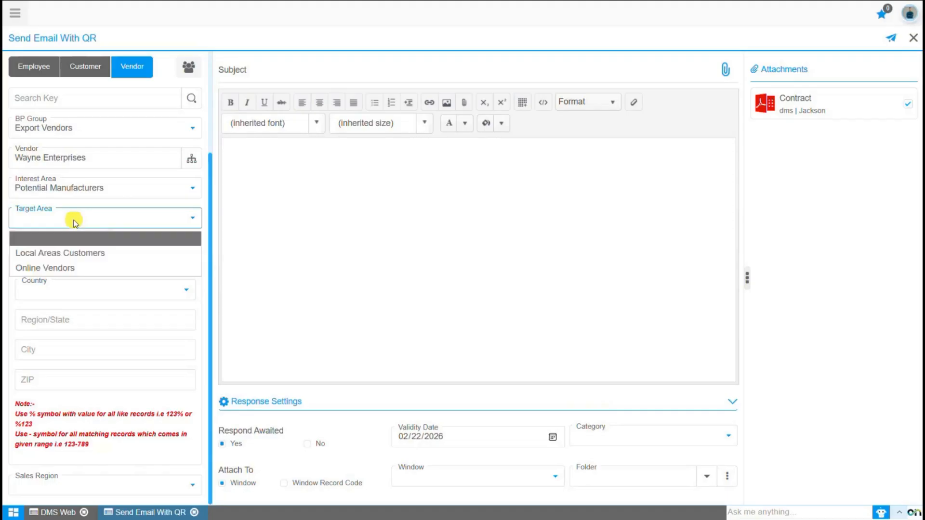
{"action": "left_click", "coordinate": [72, 267]}
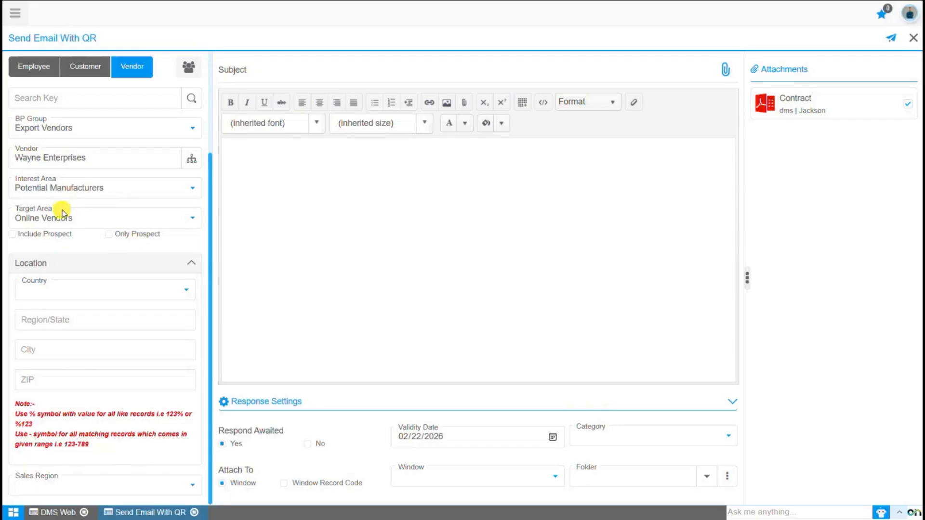
{"action": "left_click", "coordinate": [12, 234]}
Tick Only Prospect, which replaces Include Prospect for the vendor recipients.
{"action": "left_click", "coordinate": [109, 239]}
Set vendor Country to India, Region/State to CHANDIGARH, and Sales Region to East Region.
{"action": "left_click", "coordinate": [39, 291]}
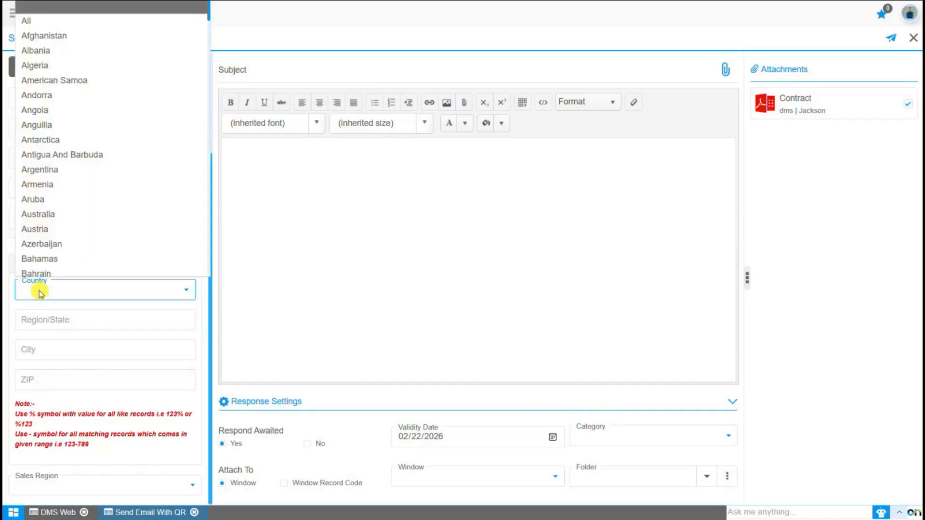
{"action": "type", "text": "in"}
{"action": "key", "text": "Return"}
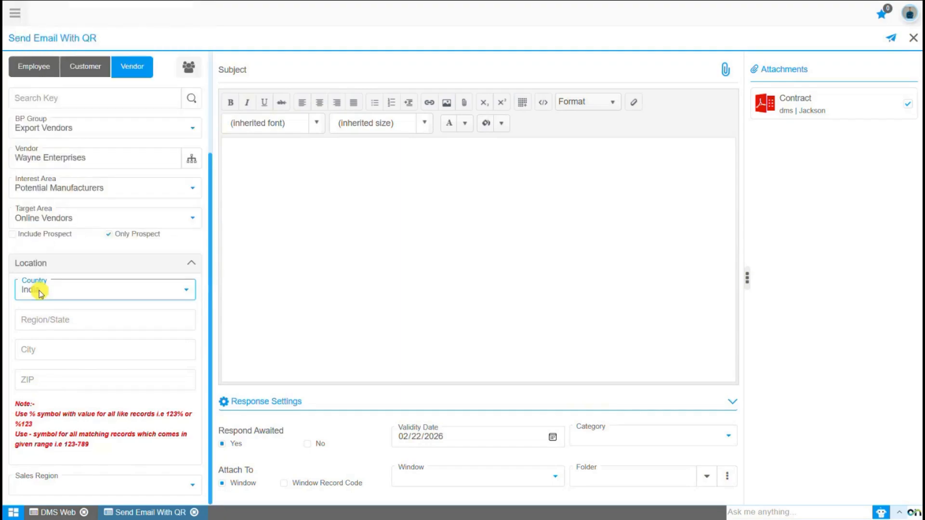
{"action": "left_click", "coordinate": [44, 323]}
{"action": "type", "text": "Chandiga"}
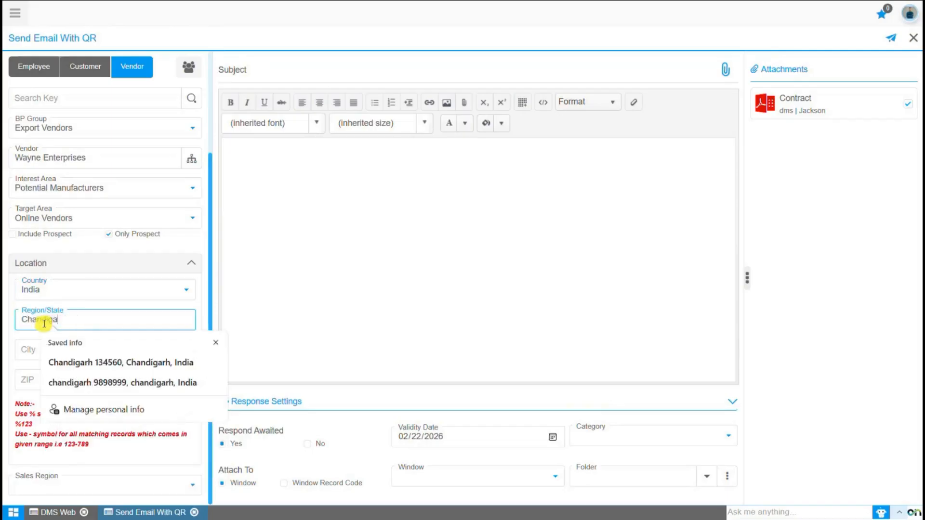
{"action": "type", "text": "rh"}
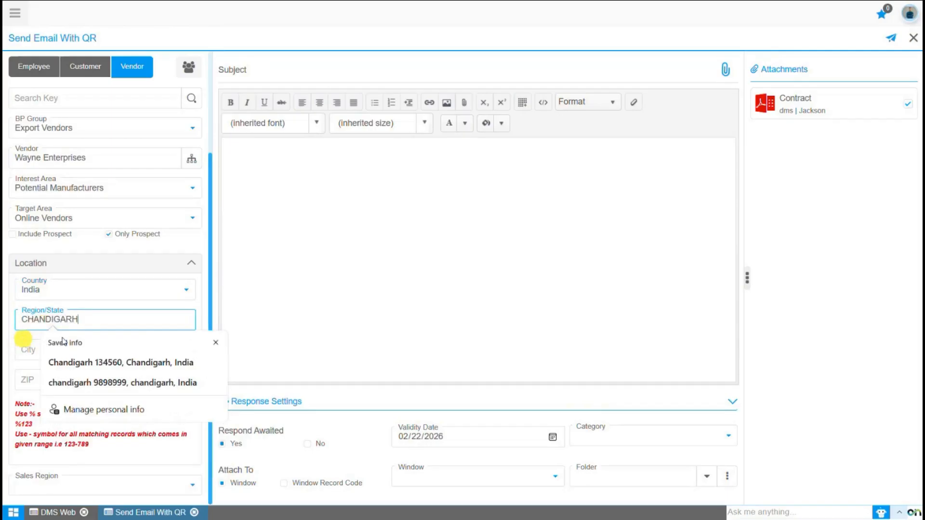
{"action": "left_click", "coordinate": [215, 342]}
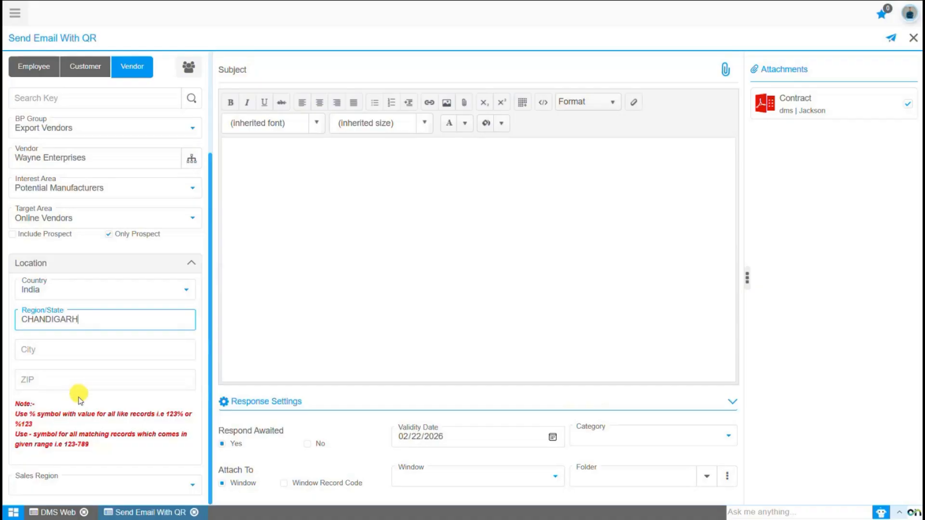
{"action": "left_click", "coordinate": [64, 486]}
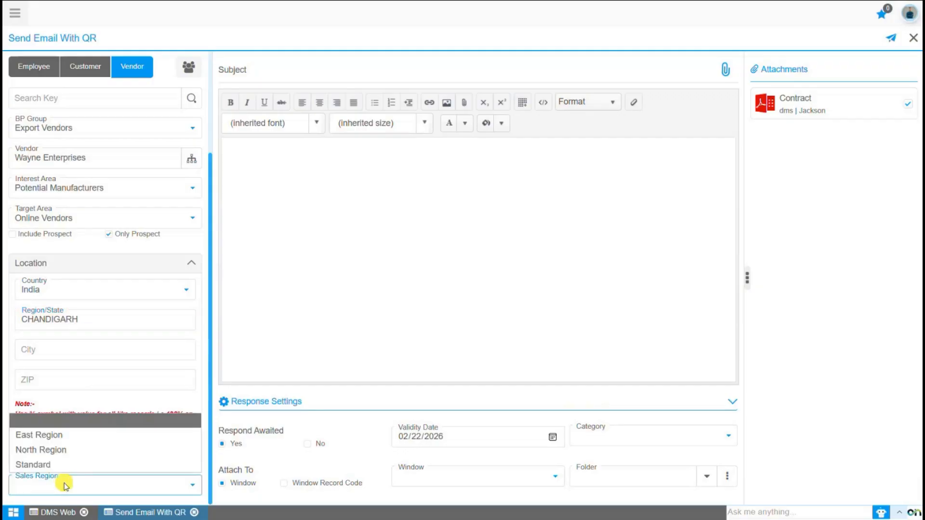
{"action": "left_click", "coordinate": [48, 437]}
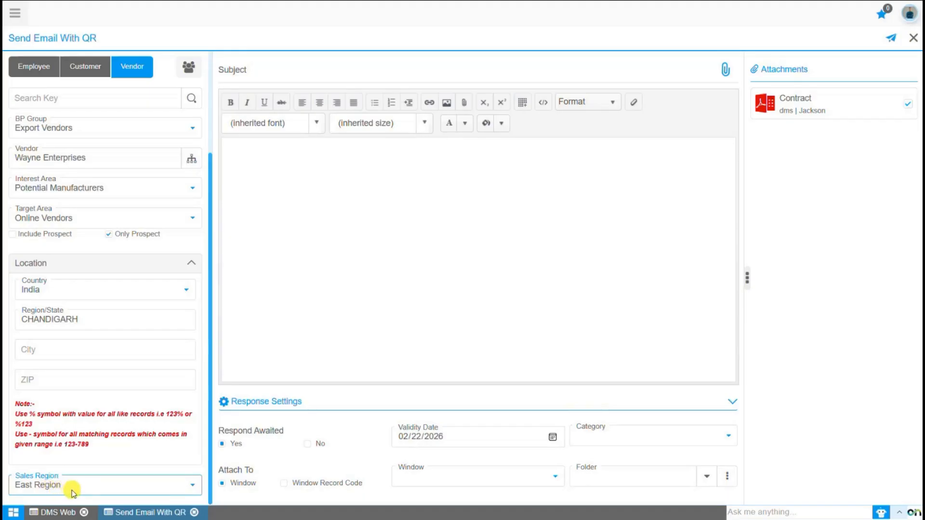
{"action": "left_click", "coordinate": [187, 73]}
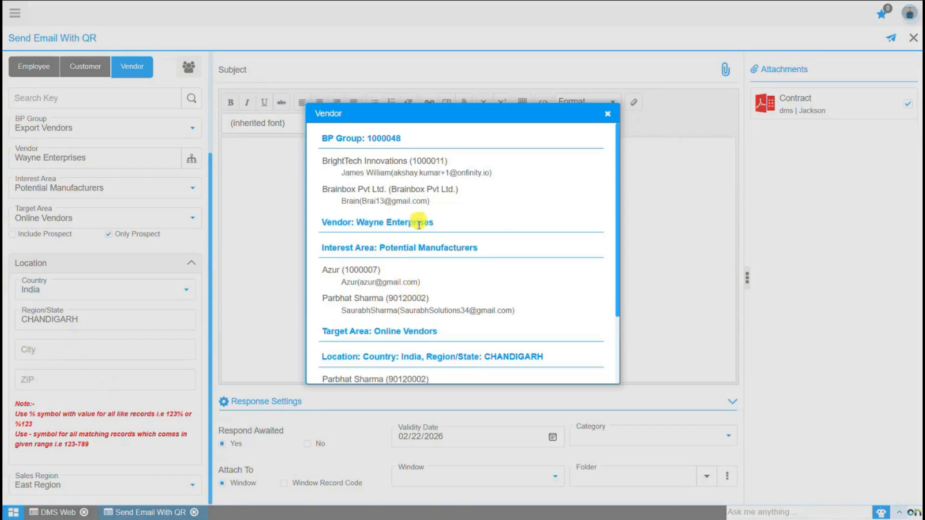
{"action": "scroll", "coordinate": [424, 289], "scroll_direction": "down", "scroll_amount": 2}
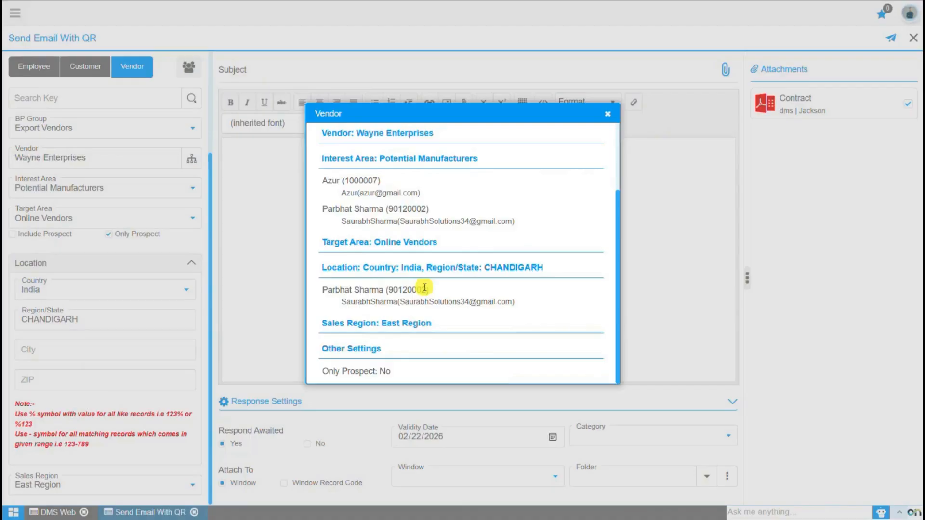
{"action": "left_click", "coordinate": [604, 117]}
{"action": "scroll", "coordinate": [149, 368], "scroll_direction": "up", "scroll_amount": 3}
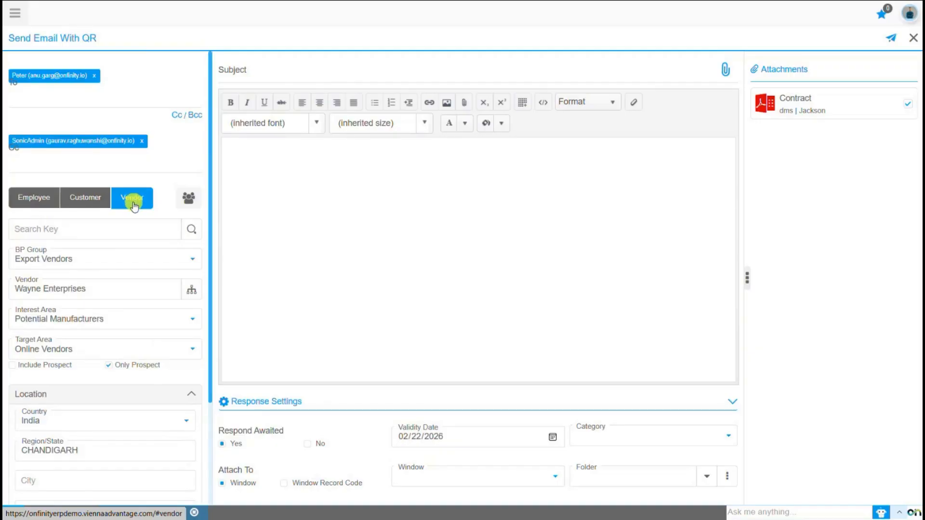
Switch the recipient filters to Employee and set the Role to HR Admin.
{"action": "left_click", "coordinate": [35, 201]}
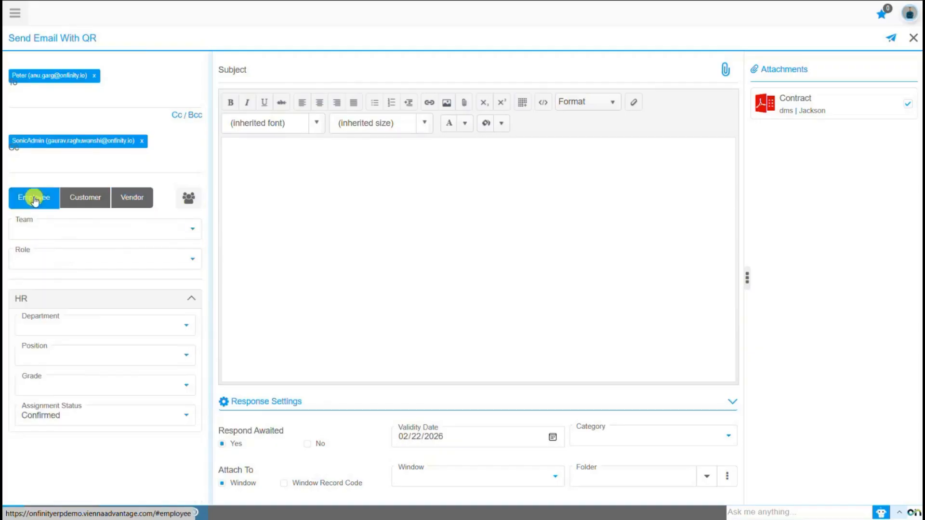
{"action": "left_click", "coordinate": [60, 259]}
{"action": "key", "text": "h"}
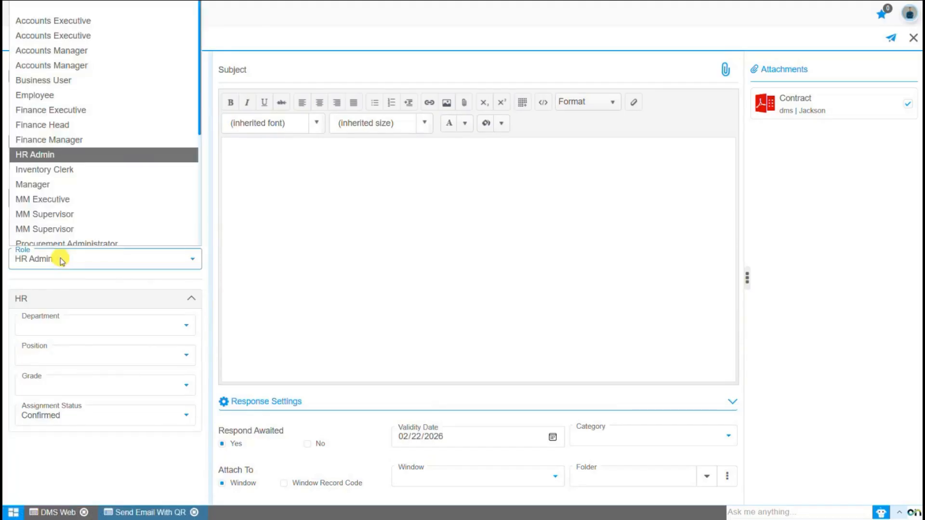
{"action": "key", "text": "Return"}
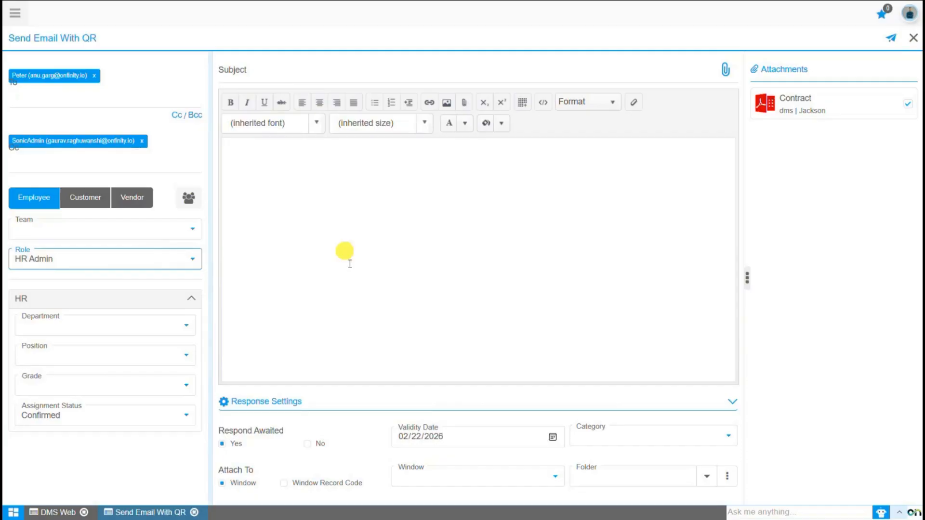
{"action": "left_click", "coordinate": [349, 321]}
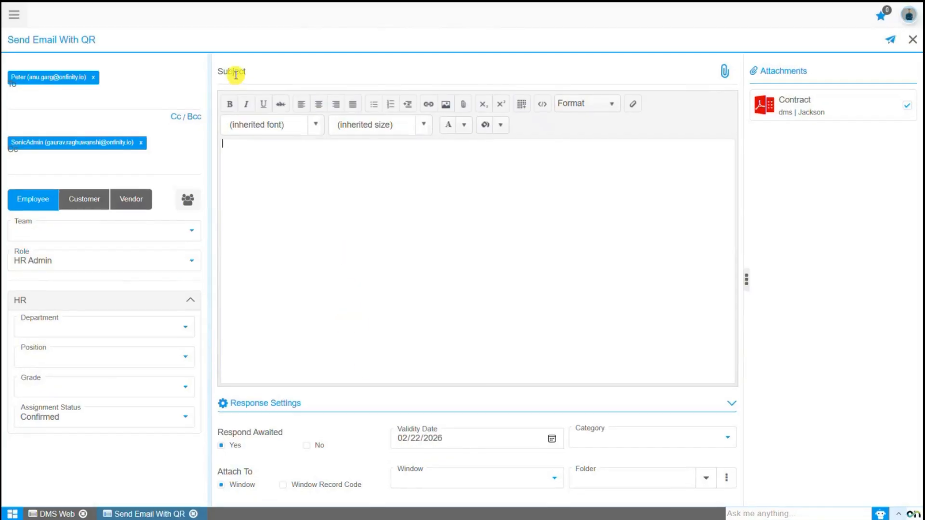
Enter the subject 'Contract Document Attached' and attach the EXFO MaxTester 720C OTDR and Field Fox PDFs.
{"action": "left_click", "coordinate": [235, 75]}
{"action": "type", "text": "Contract Document"}
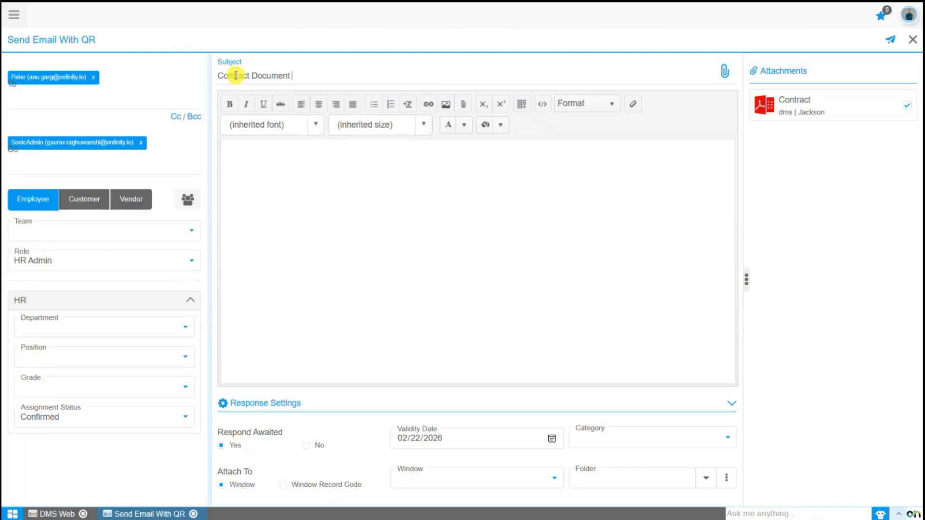
{"action": "type", "text": " Attached"}
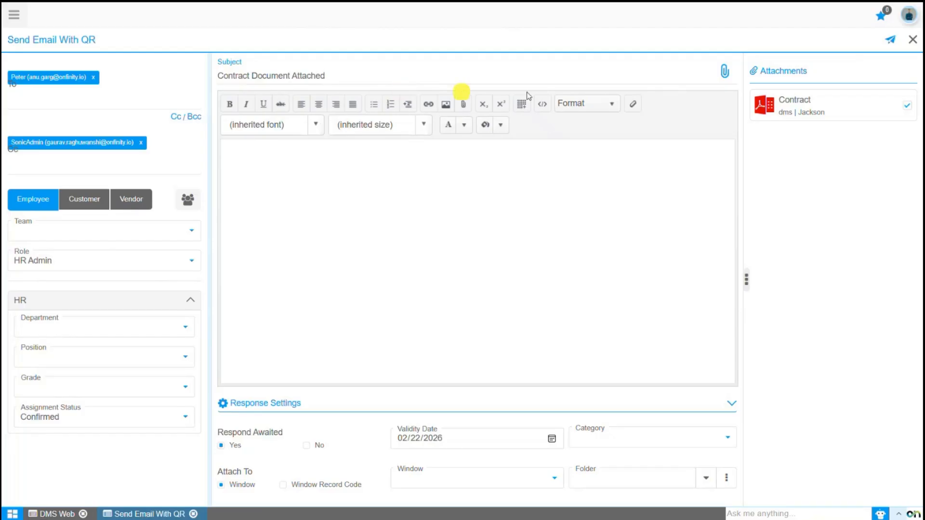
{"action": "left_click", "coordinate": [724, 72]}
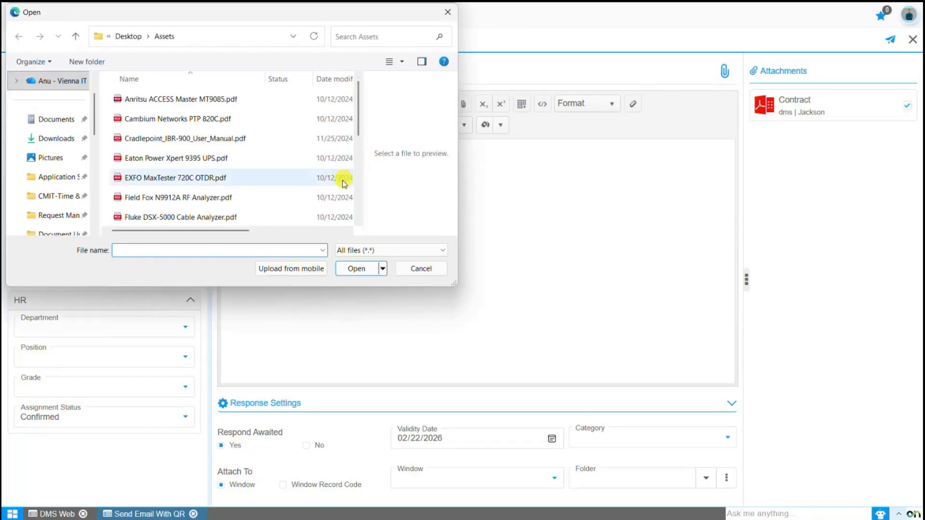
{"action": "left_click", "coordinate": [287, 198]}
{"action": "left_click", "coordinate": [243, 178], "text": "ctrl"}
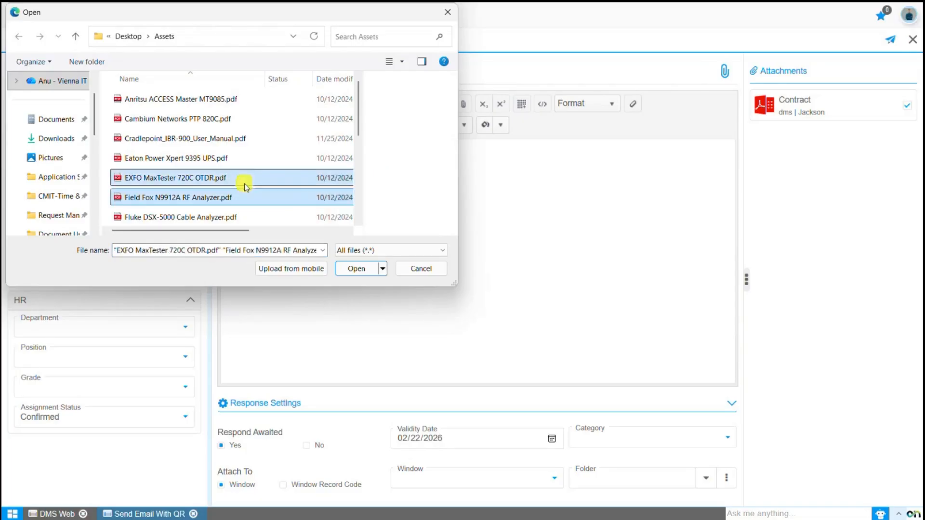
{"action": "left_click", "coordinate": [351, 268]}
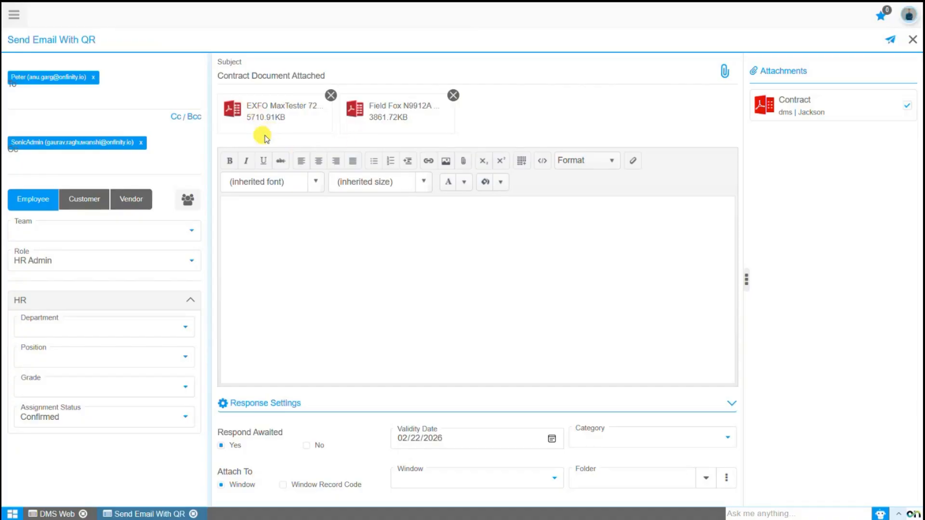
Remove the Field Fox attachment and begin the email body with 'Hello,'.
{"action": "left_click", "coordinate": [453, 97]}
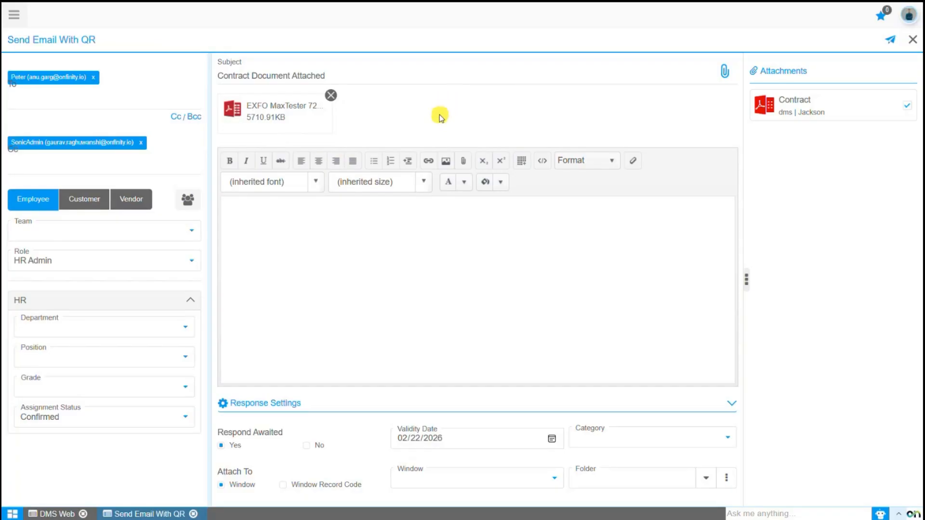
{"action": "left_click", "coordinate": [298, 221]}
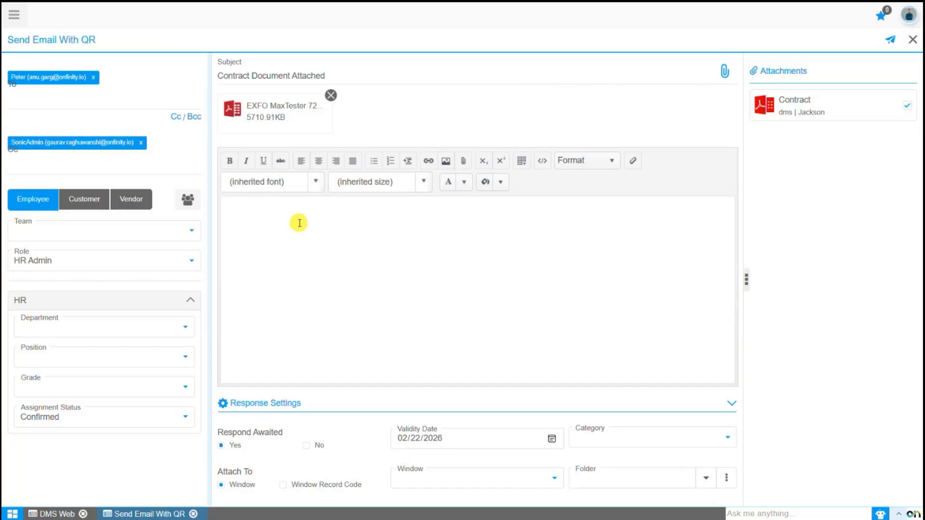
{"action": "type", "text": "Hello,"}
Add the line 'Please find the attached contract valid upto 22nd Feb, 2026.' below the greeting.
{"action": "key", "text": "Return"}
{"action": "key", "text": "Return"}
{"action": "type", "text": "Please find the attached"}
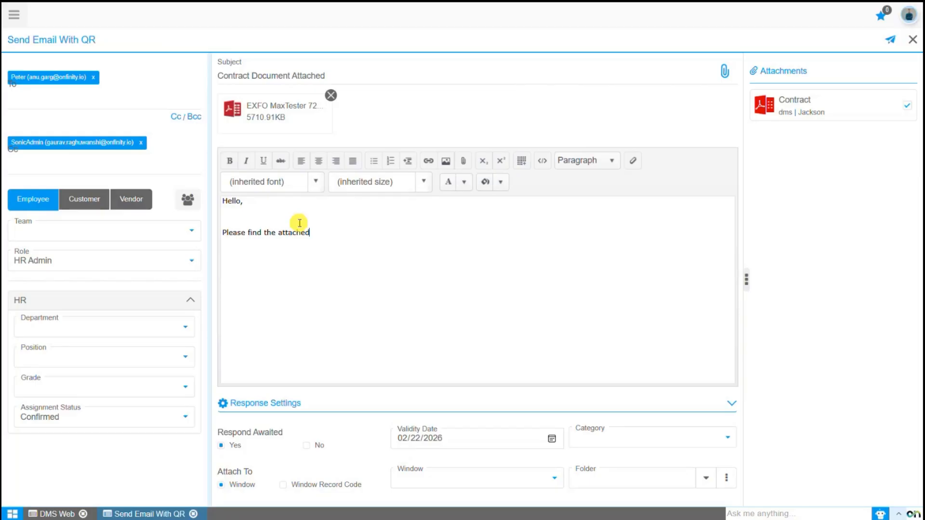
{"action": "type", "text": " contract valid upto 22nd Feb"}
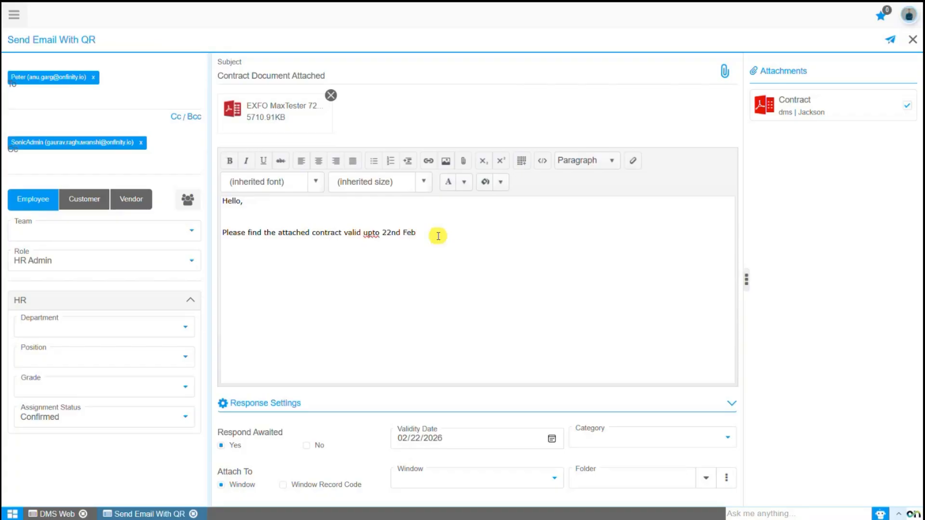
{"action": "type", "text": ", 2026."}
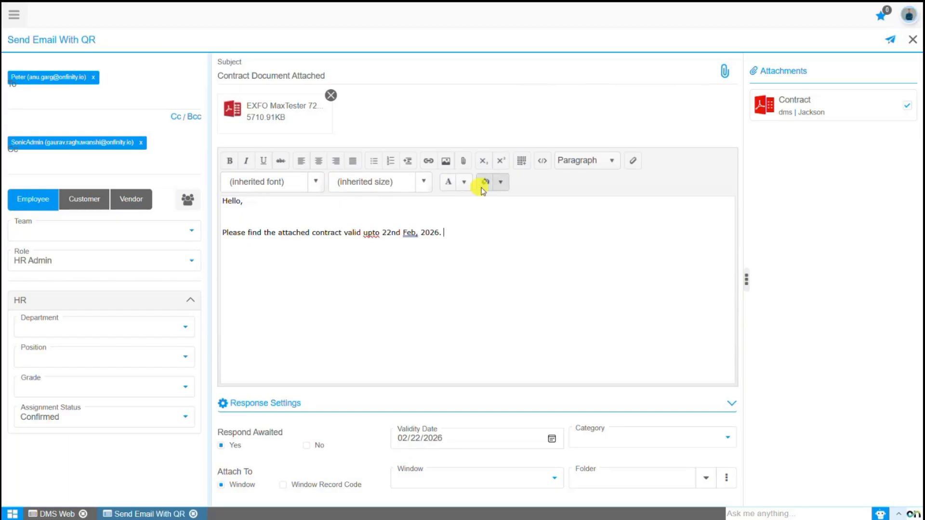
{"action": "key", "text": "ctrl+a"}
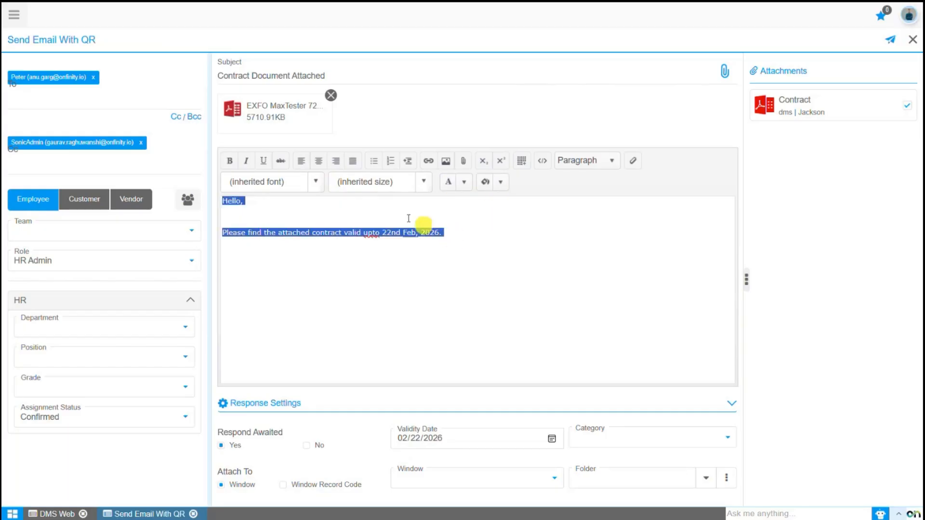
{"action": "left_click", "coordinate": [316, 182]}
{"action": "left_click", "coordinate": [281, 253]}
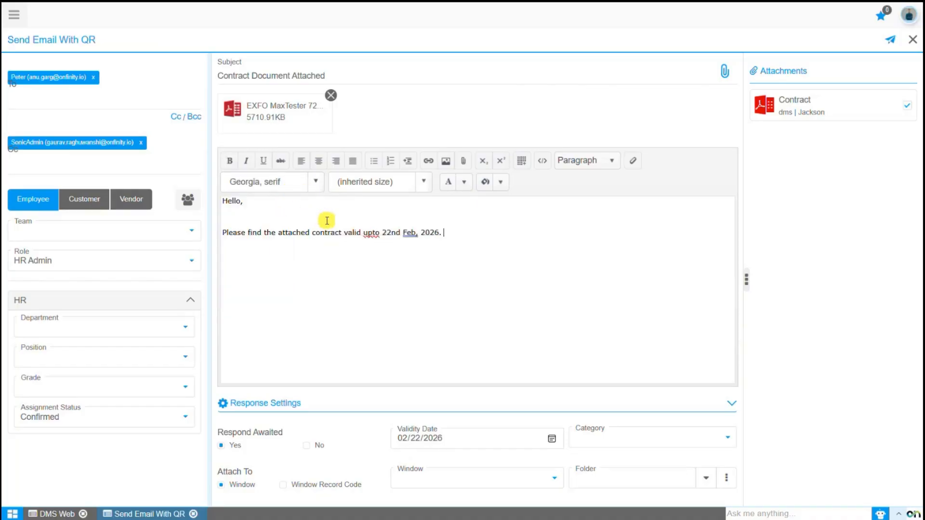
{"action": "key", "text": "ctrl+a"}
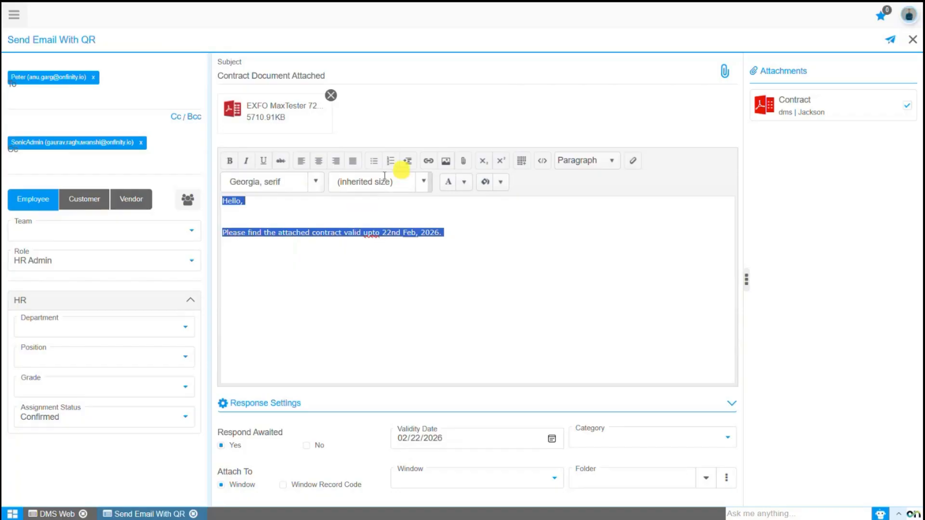
{"action": "left_click", "coordinate": [232, 161]}
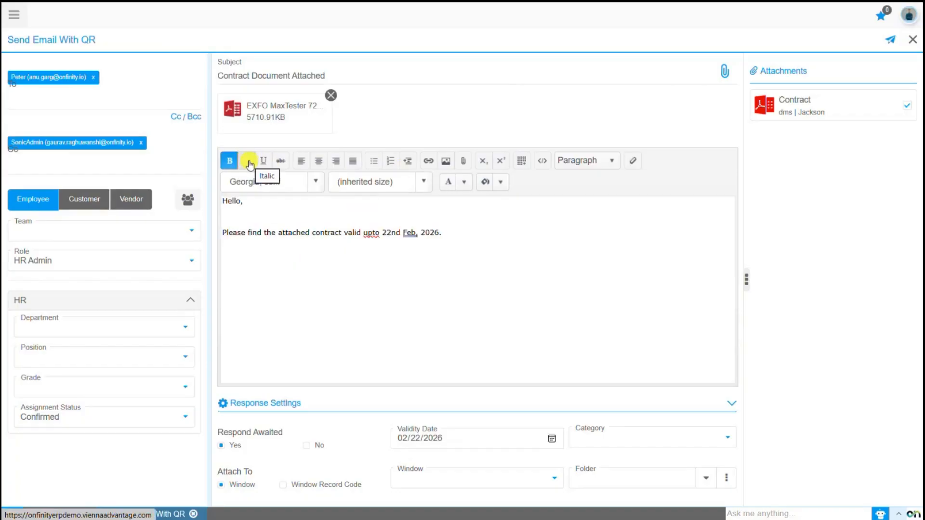
{"action": "left_click", "coordinate": [249, 162]}
{"action": "left_click", "coordinate": [337, 162]}
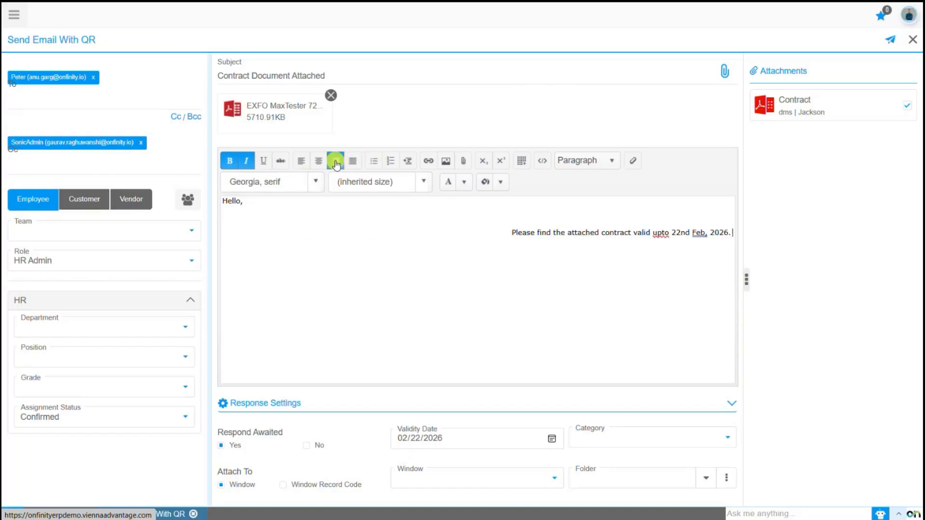
{"action": "left_click", "coordinate": [301, 161]}
{"action": "left_click", "coordinate": [324, 232]}
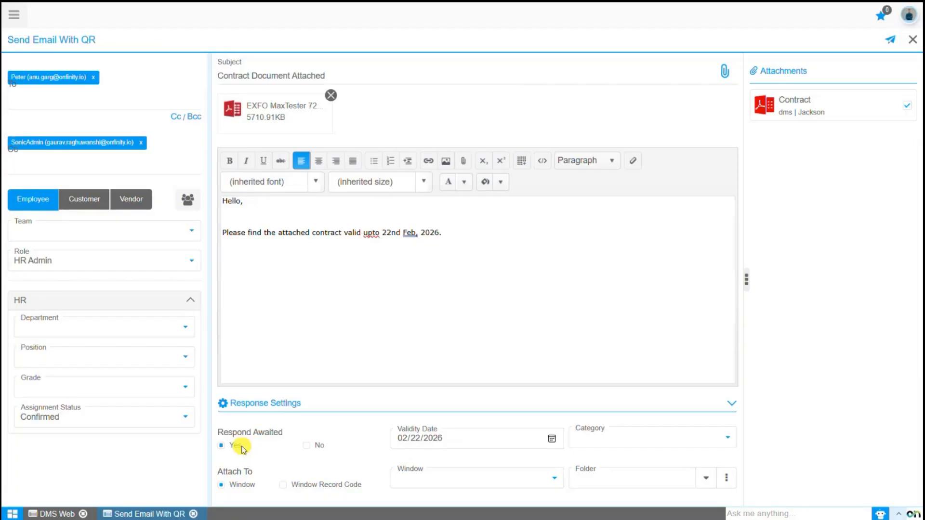
{"action": "left_click", "coordinate": [306, 446]}
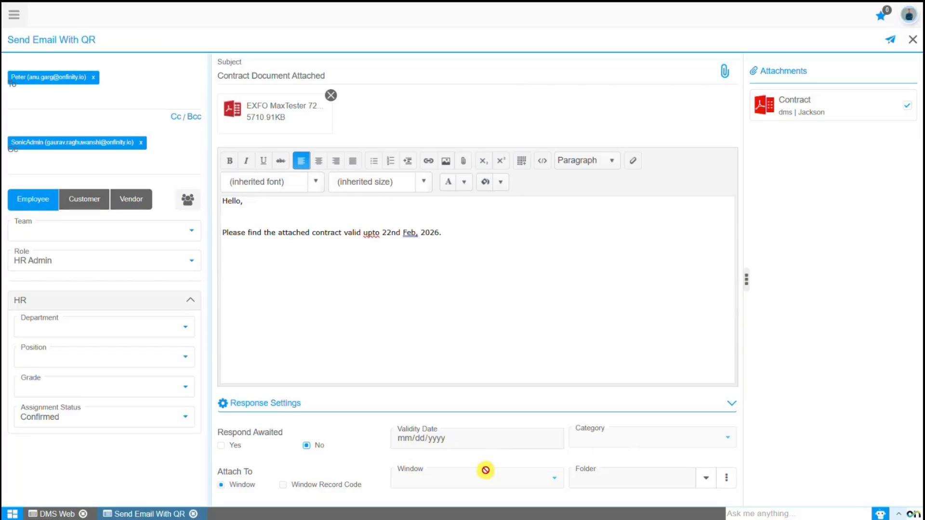
{"action": "left_click", "coordinate": [221, 445]}
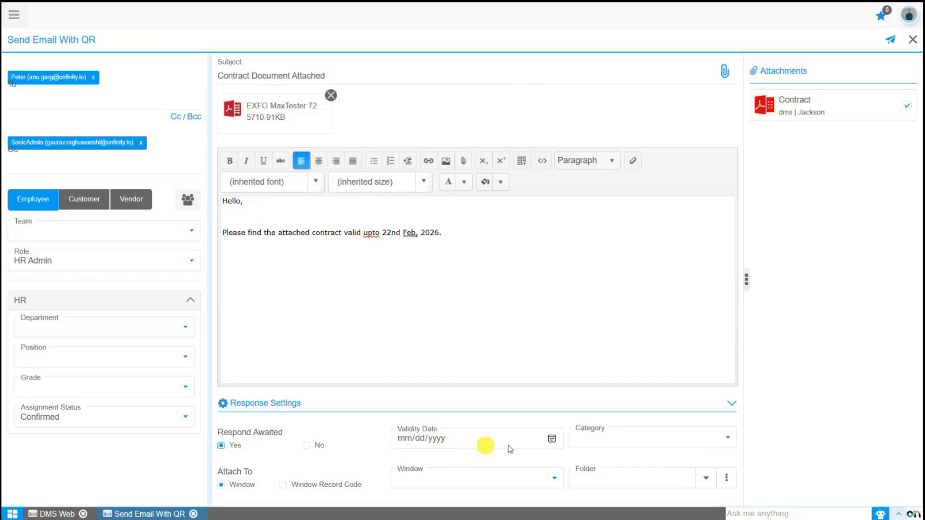
{"action": "left_click", "coordinate": [551, 438]}
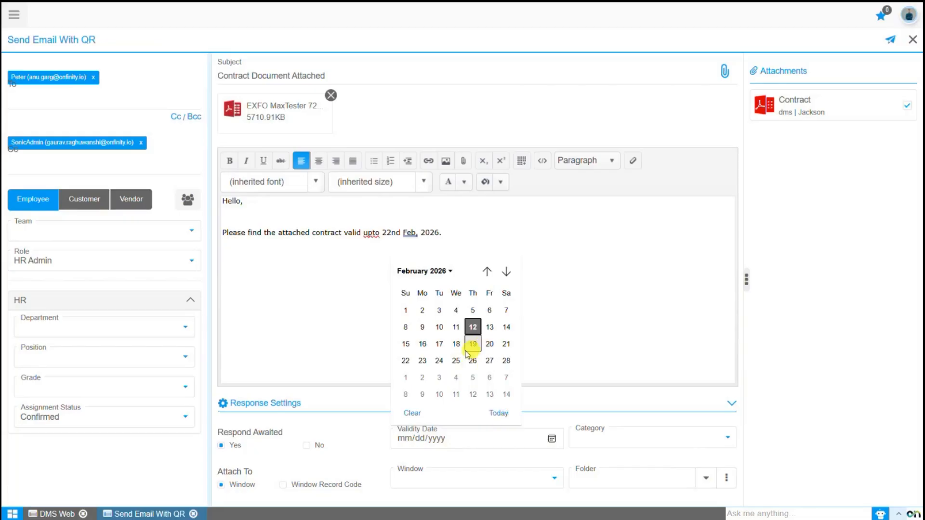
{"action": "left_click", "coordinate": [405, 360]}
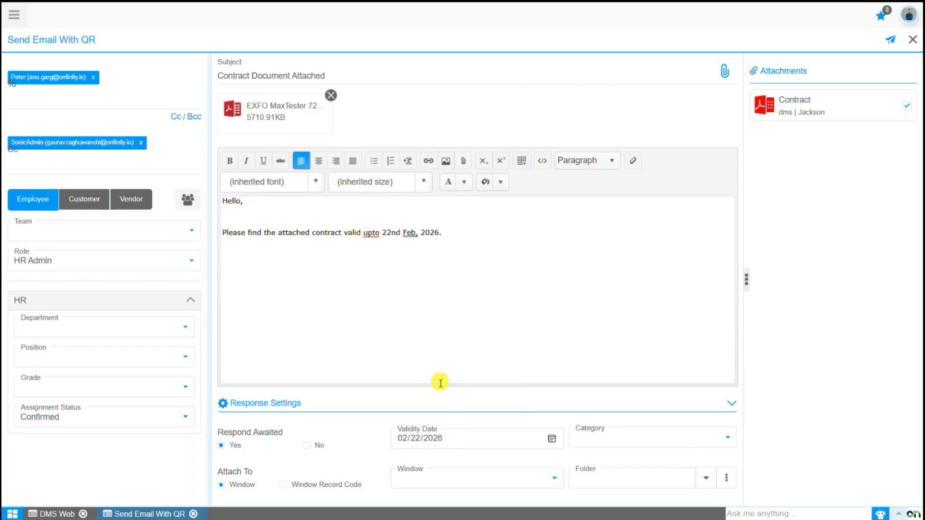
Set the category to Employees Contracts and switch Attach To from Window to Window Record Code.
{"action": "left_click", "coordinate": [601, 442]}
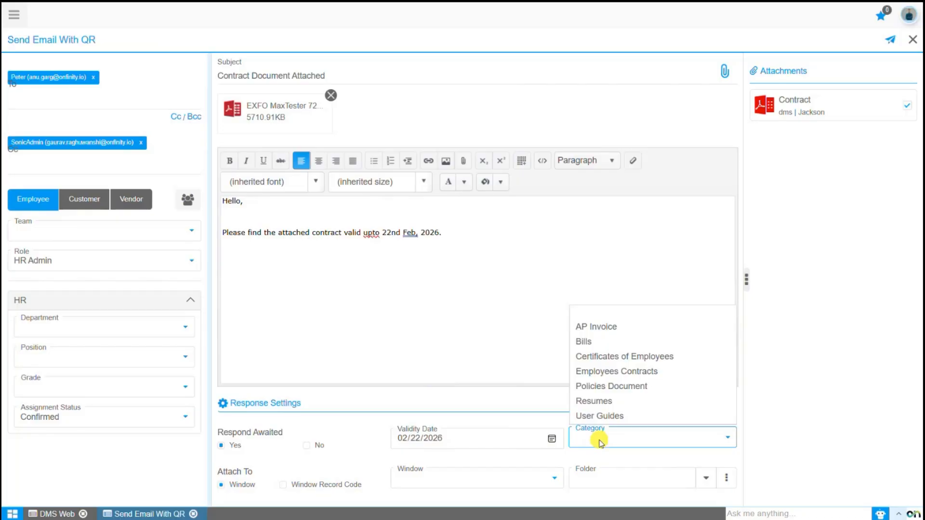
{"action": "left_click", "coordinate": [600, 372]}
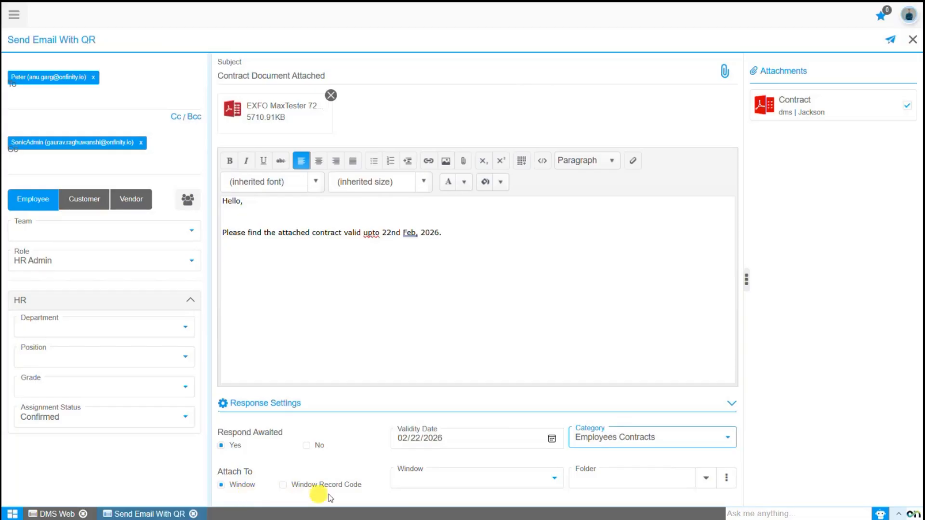
{"action": "left_click", "coordinate": [421, 481]}
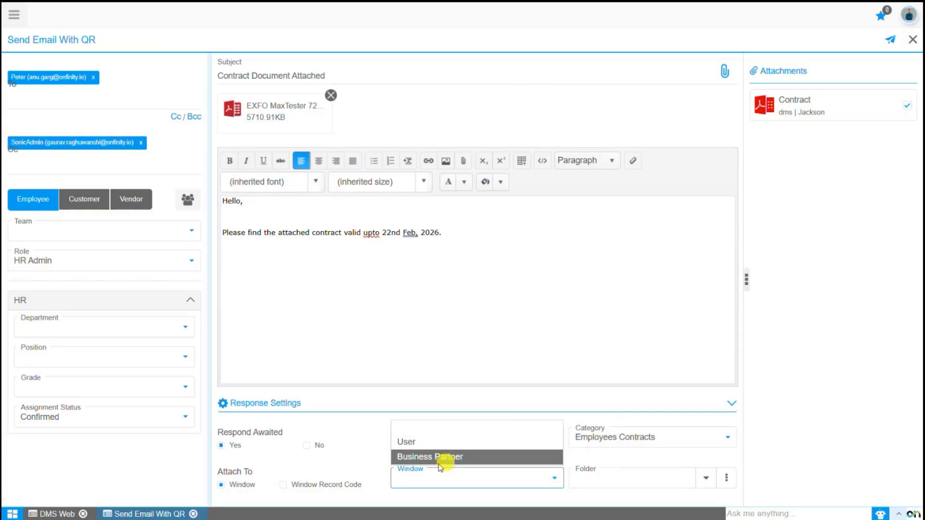
{"action": "left_click", "coordinate": [283, 485]}
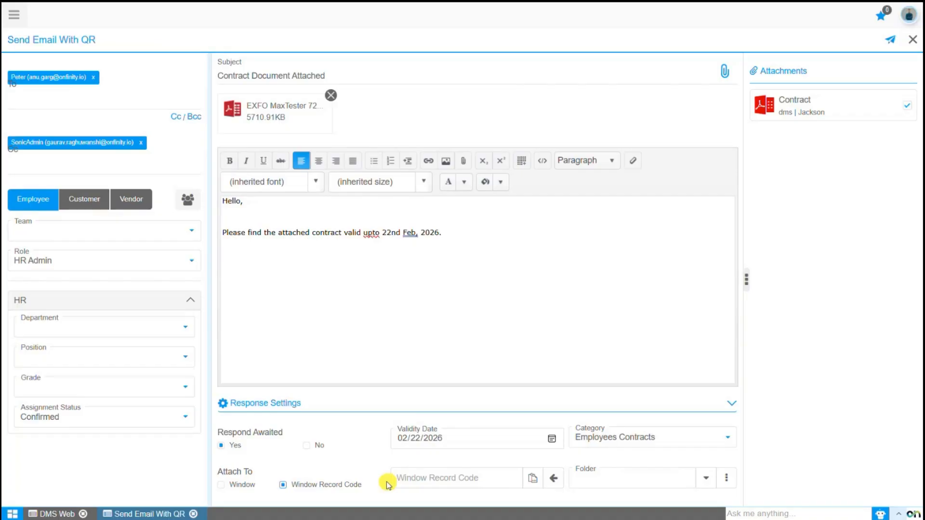
Open purchase order 800023 from the Purchase Order window's list view.
{"action": "left_click", "coordinate": [14, 14]}
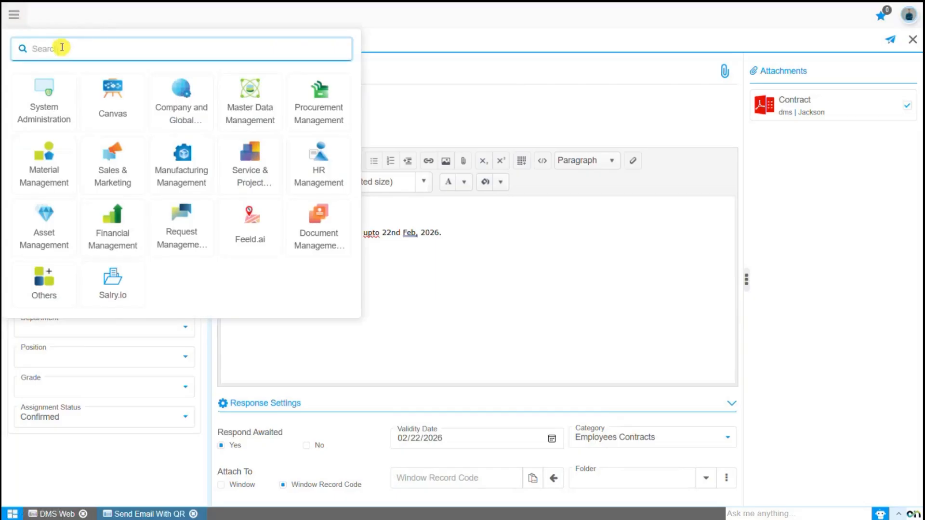
{"action": "type", "text": "Purchase o"}
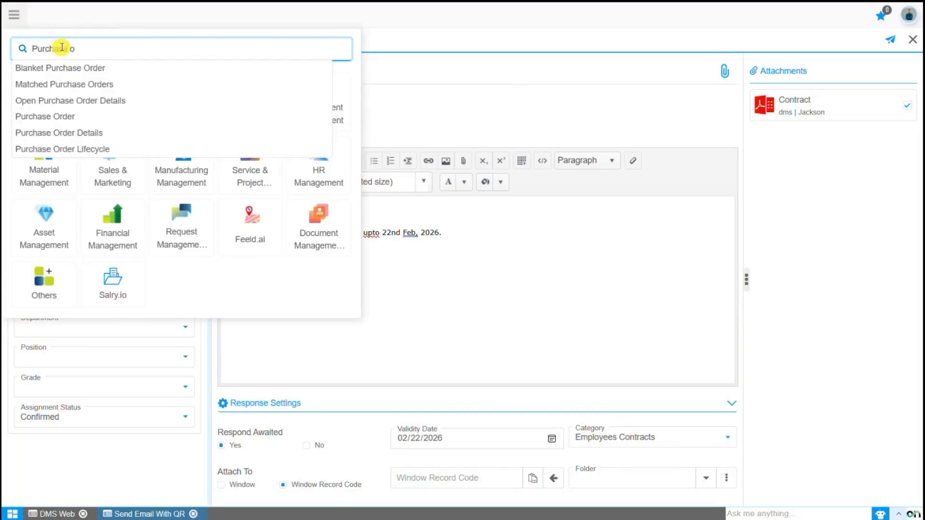
{"action": "left_click", "coordinate": [66, 118]}
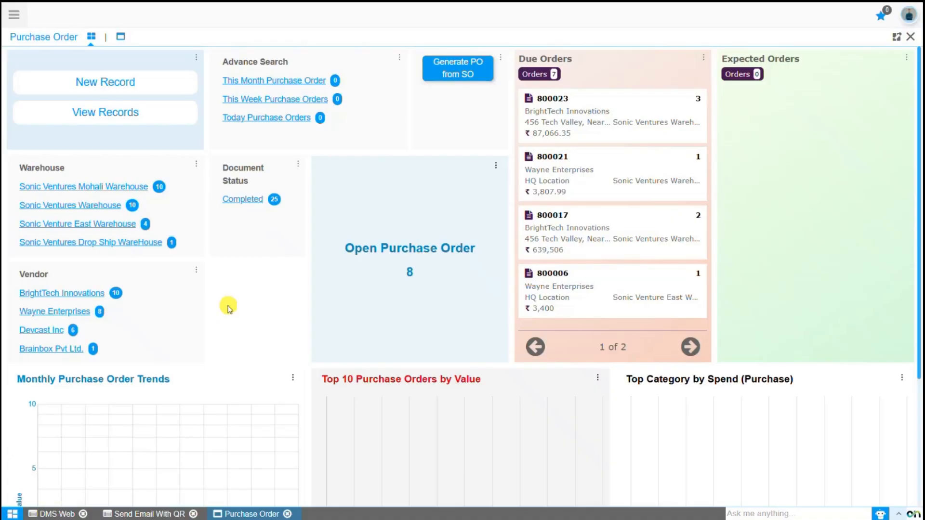
{"action": "left_click", "coordinate": [119, 39]}
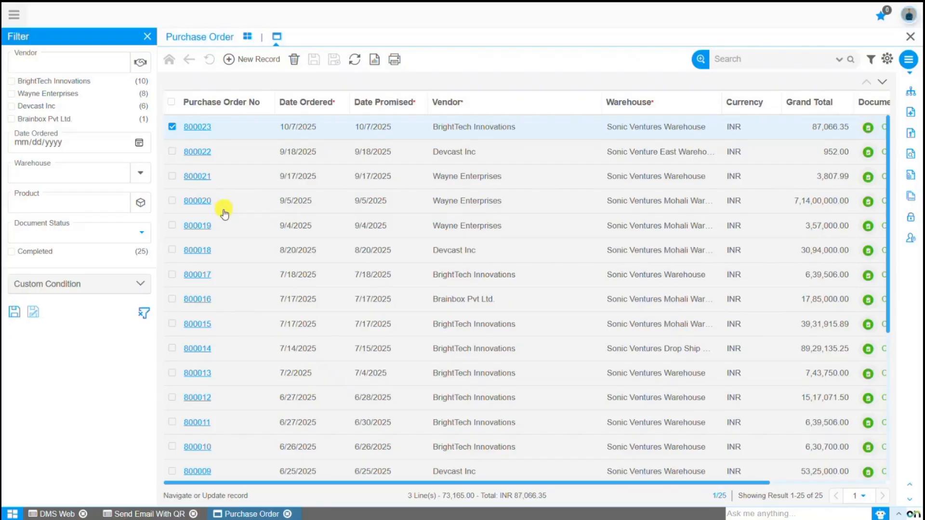
{"action": "left_click", "coordinate": [197, 128]}
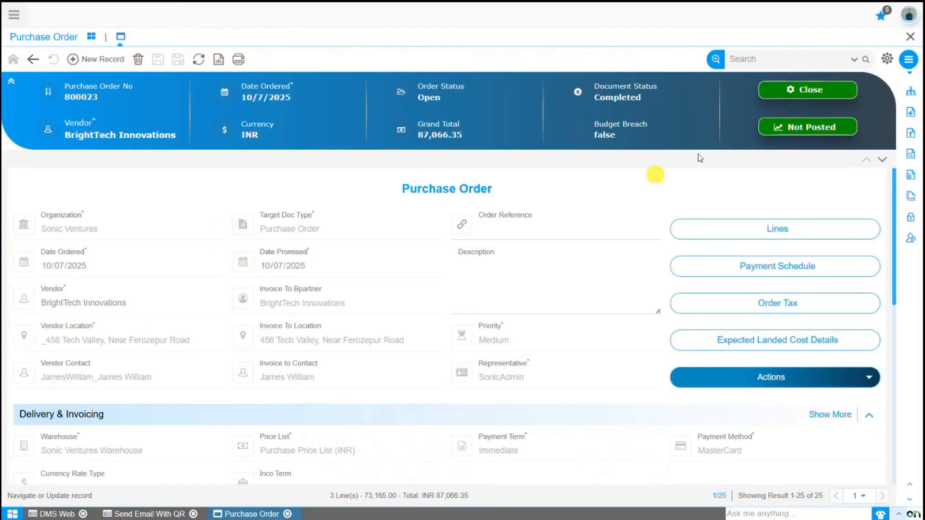
Copy the attachment code of purchase order 800023.
{"action": "left_click", "coordinate": [912, 59]}
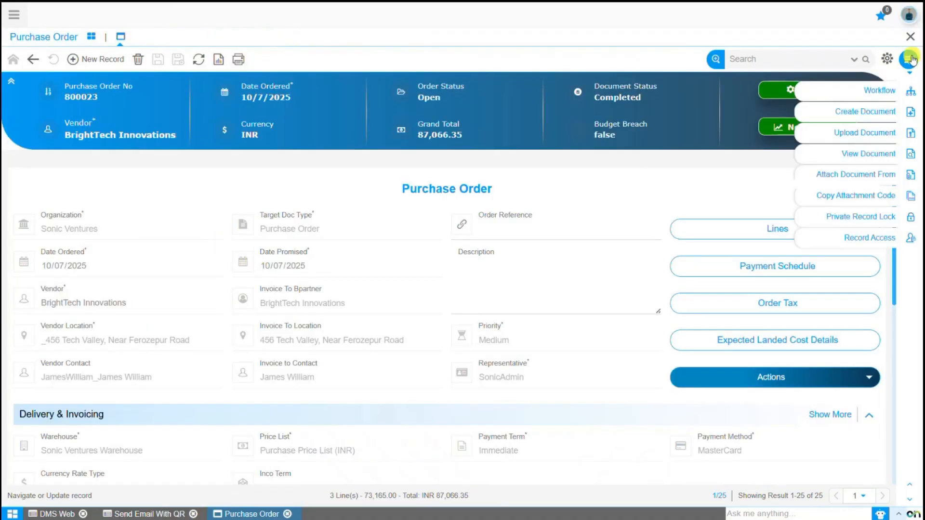
{"action": "left_click", "coordinate": [874, 198]}
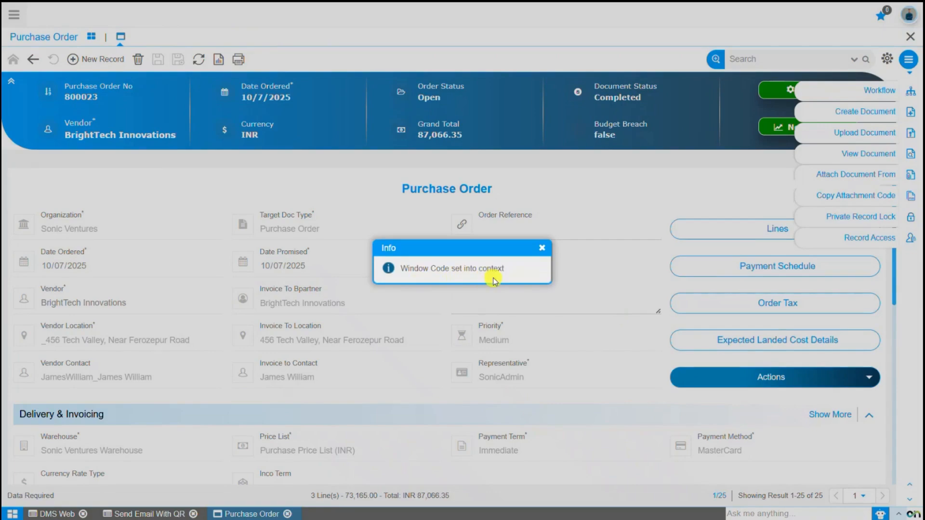
{"action": "left_click", "coordinate": [542, 248]}
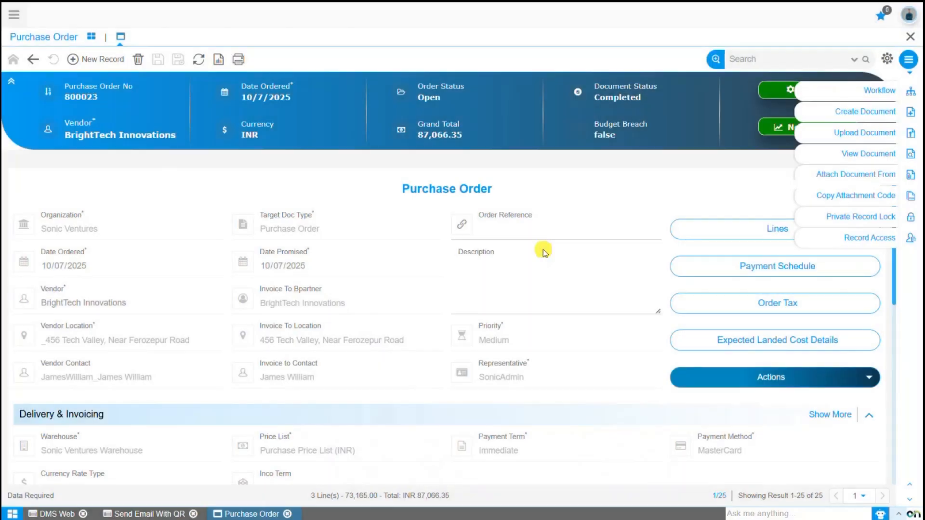
Paste the purchase order code into Window Record Code and show the folder list with full names.
{"action": "left_click", "coordinate": [165, 515]}
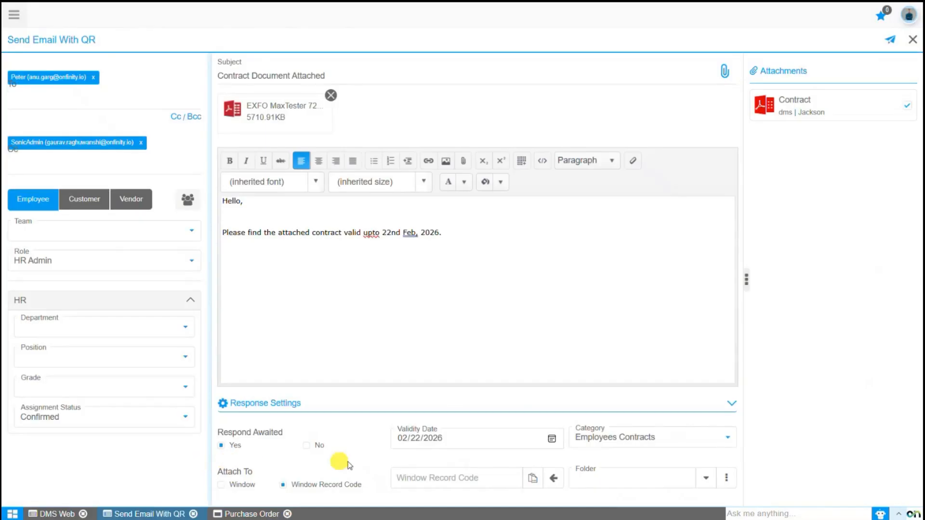
{"action": "left_click", "coordinate": [537, 480]}
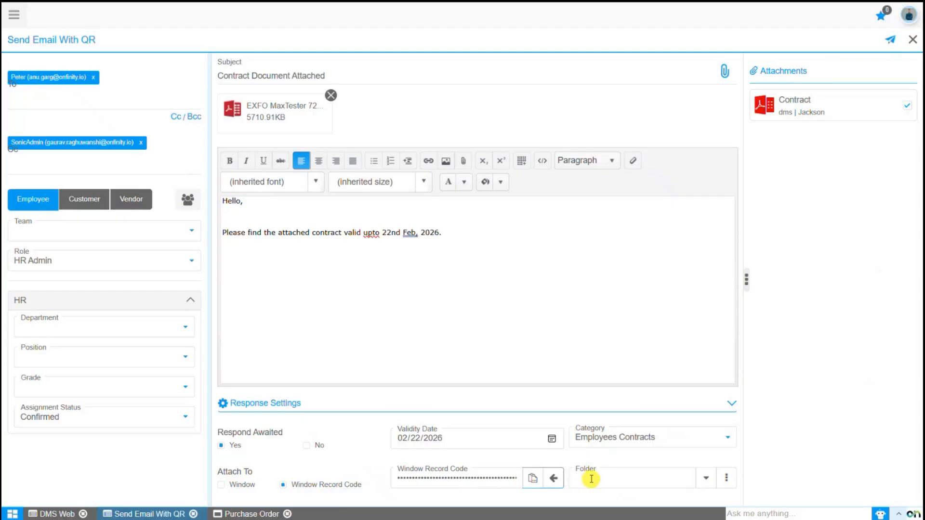
{"action": "left_click", "coordinate": [704, 478]}
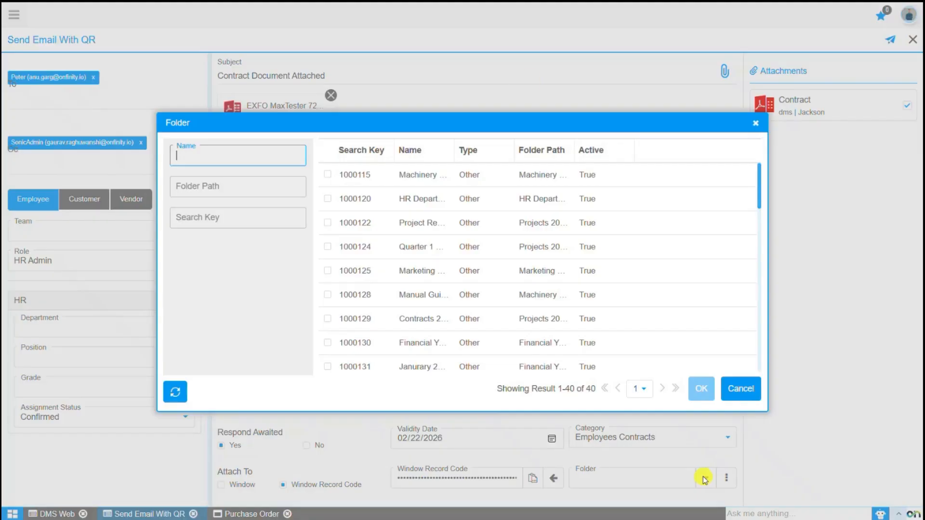
{"action": "left_click_drag", "start_coordinate": [454, 150], "coordinate": [495, 150]}
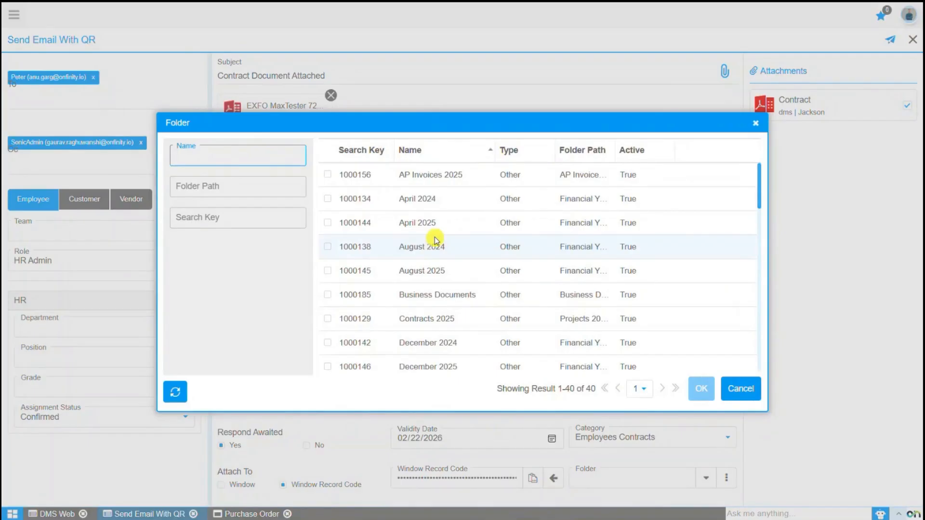
Choose the Business Documents folder, keep the Contract attachment ticked, and send the email.
{"action": "left_click", "coordinate": [434, 294]}
{"action": "left_click", "coordinate": [702, 389]}
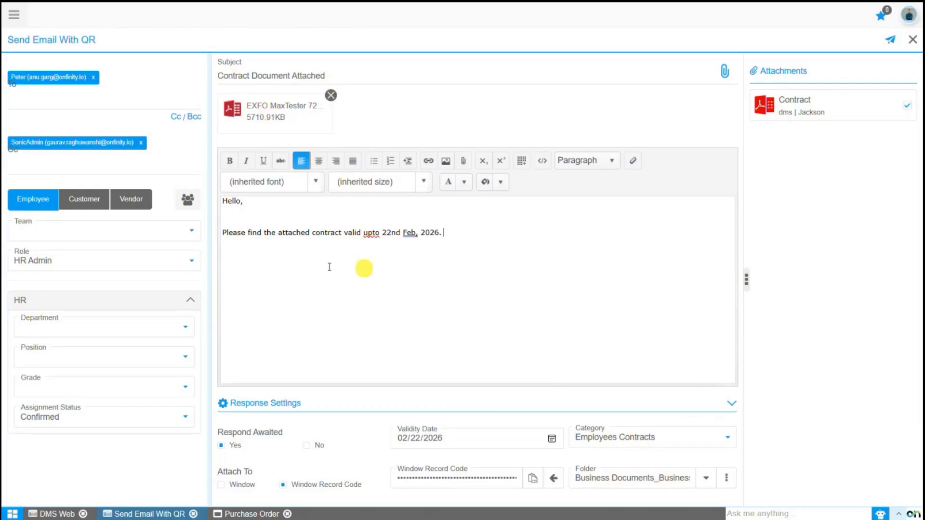
{"action": "left_click", "coordinate": [413, 253]}
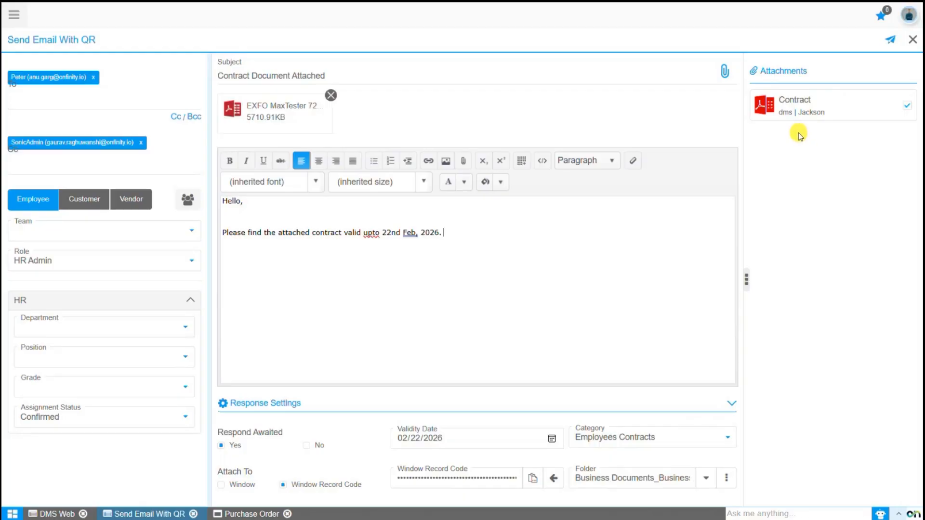
{"action": "left_click", "coordinate": [908, 107]}
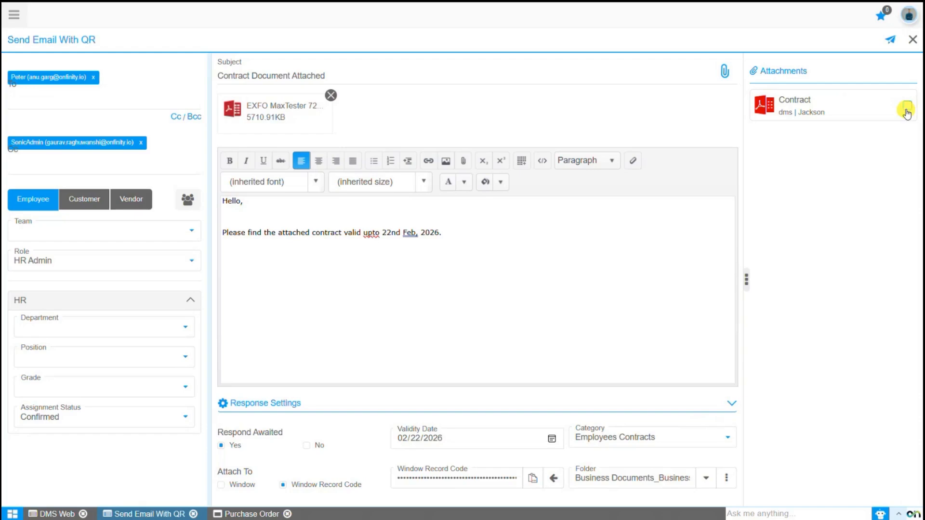
{"action": "left_click", "coordinate": [907, 108]}
{"action": "left_click", "coordinate": [889, 42]}
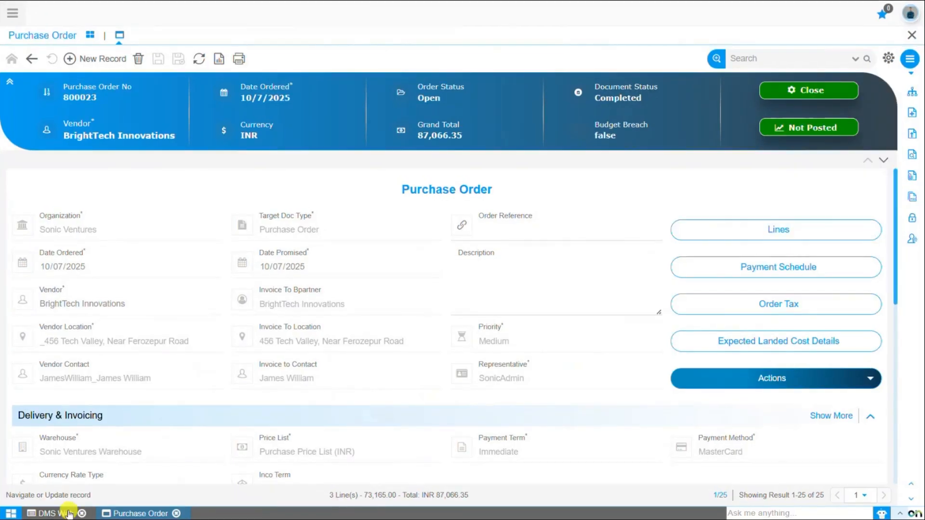
Open the Contract Document Attached record from Sent Mail History (QR) and show its status lines.
{"action": "left_click", "coordinate": [51, 513]}
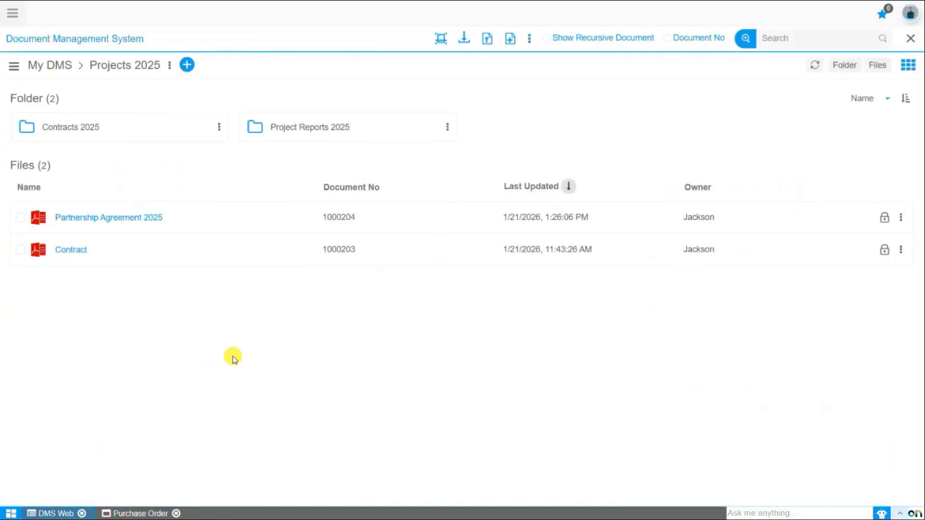
{"action": "left_click", "coordinate": [529, 39]}
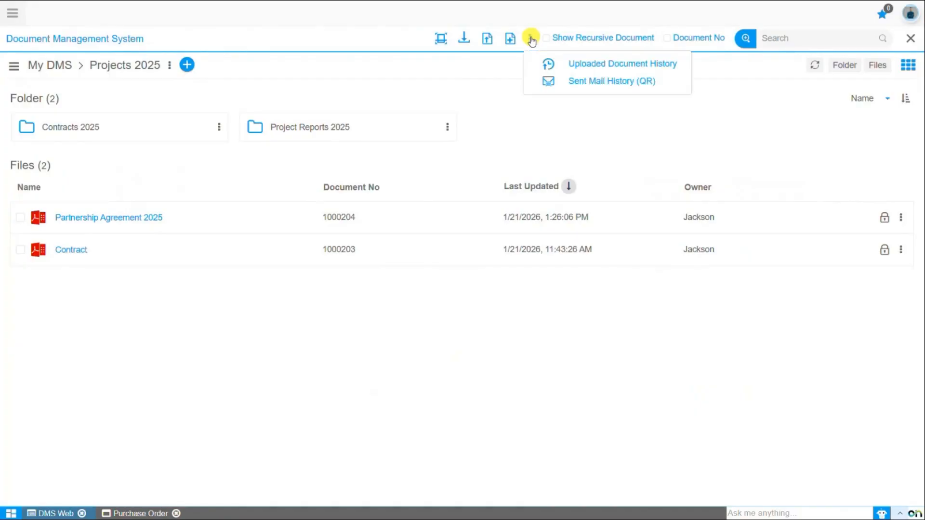
{"action": "left_click", "coordinate": [547, 82]}
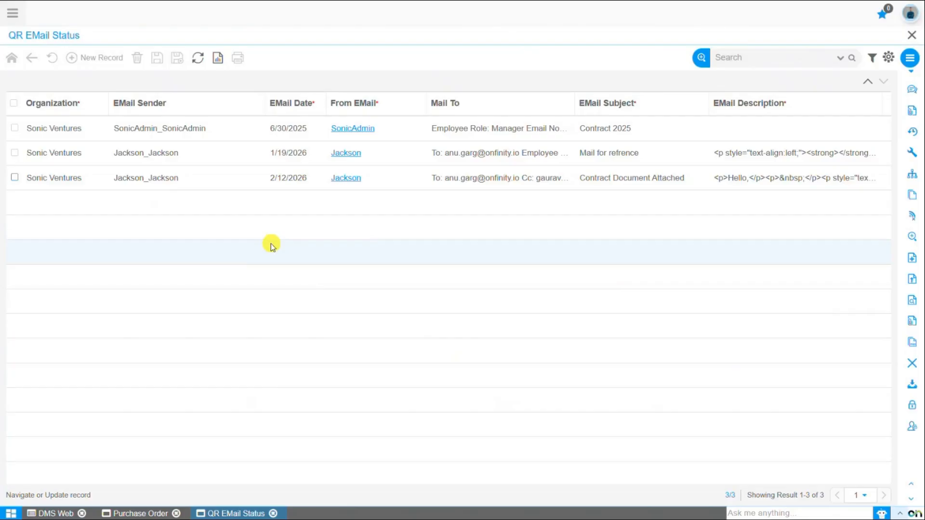
{"action": "double_click", "coordinate": [352, 181]}
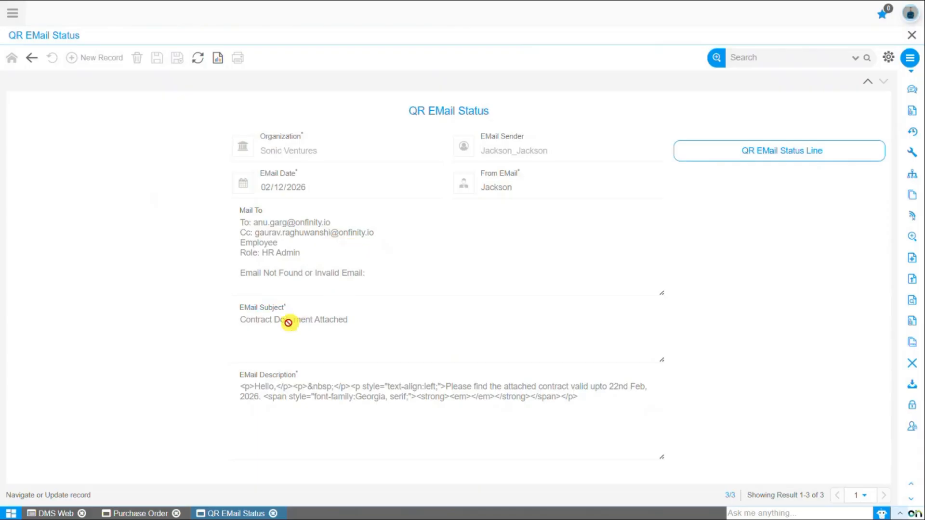
{"action": "left_click", "coordinate": [744, 159]}
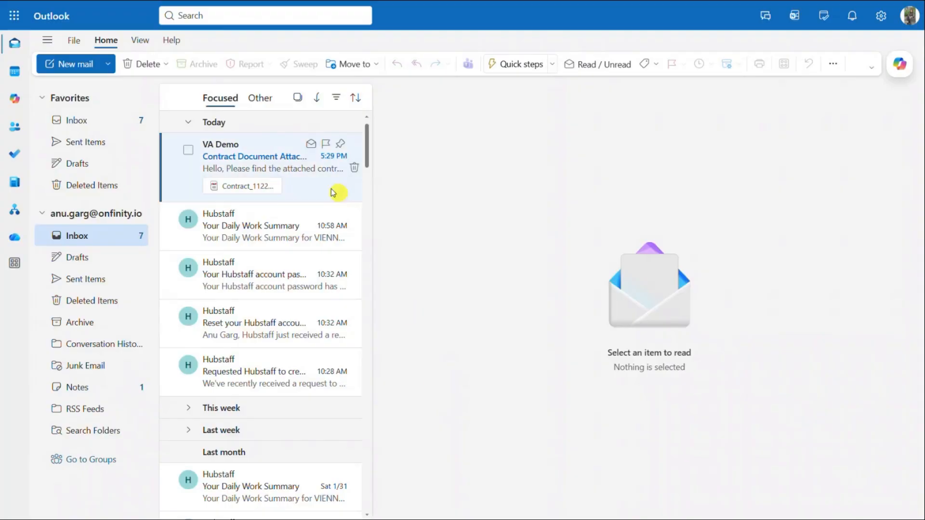
Open the Contract Document Attached email, preview its Contract PDF, and save it to OneDrive.
{"action": "left_click", "coordinate": [275, 161]}
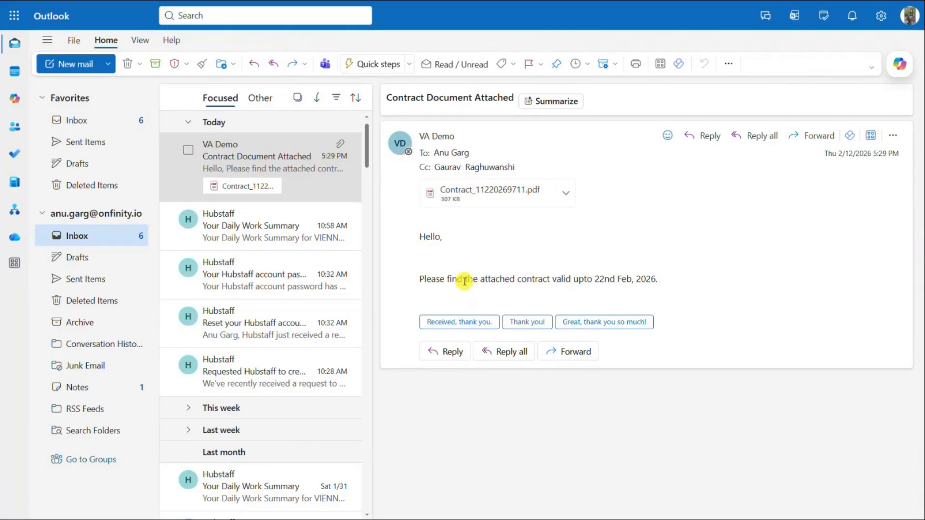
{"action": "left_click", "coordinate": [500, 197]}
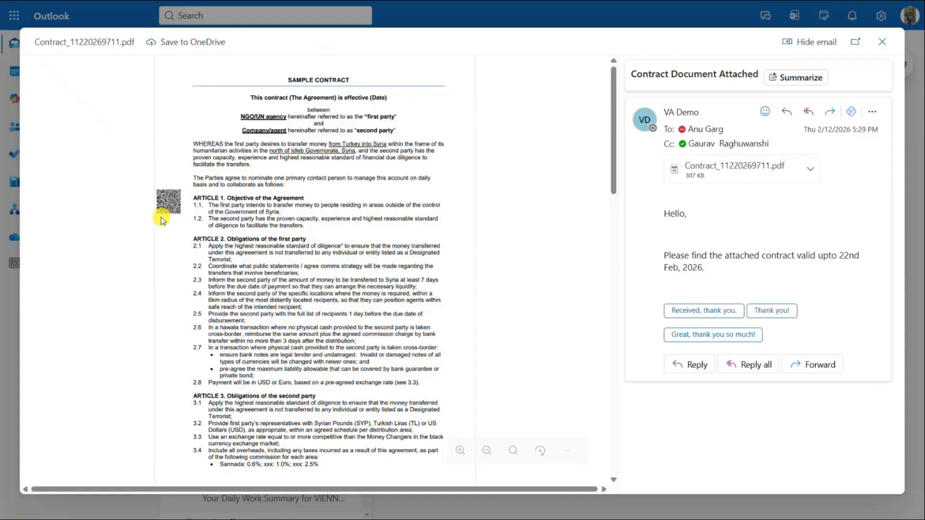
{"action": "right_click", "coordinate": [730, 179]}
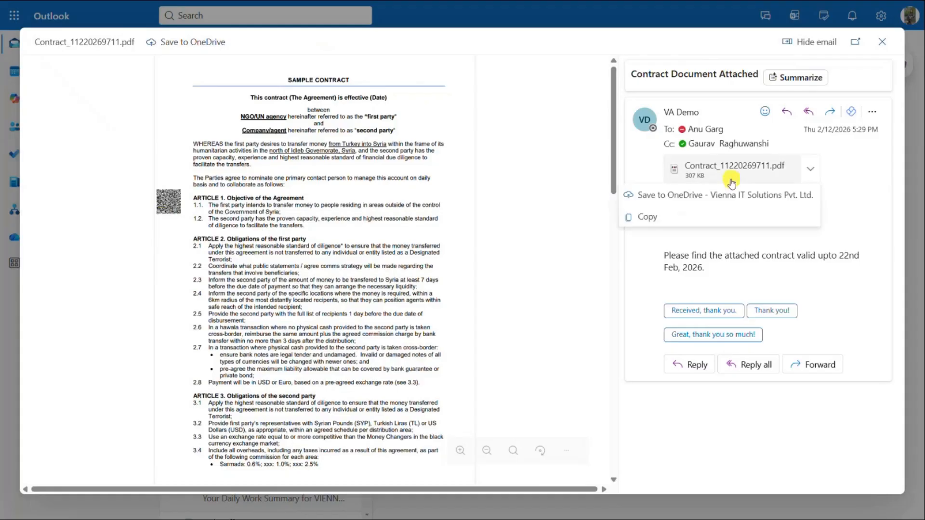
{"action": "left_click", "coordinate": [700, 196]}
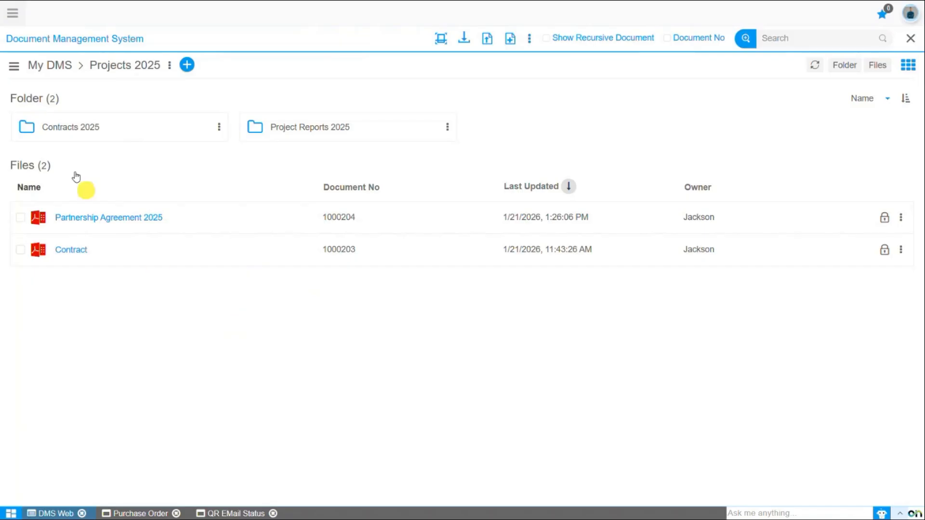
Upload Contract_11220269711.pdf from Downloads into the Order Documents folder.
{"action": "left_click", "coordinate": [56, 66]}
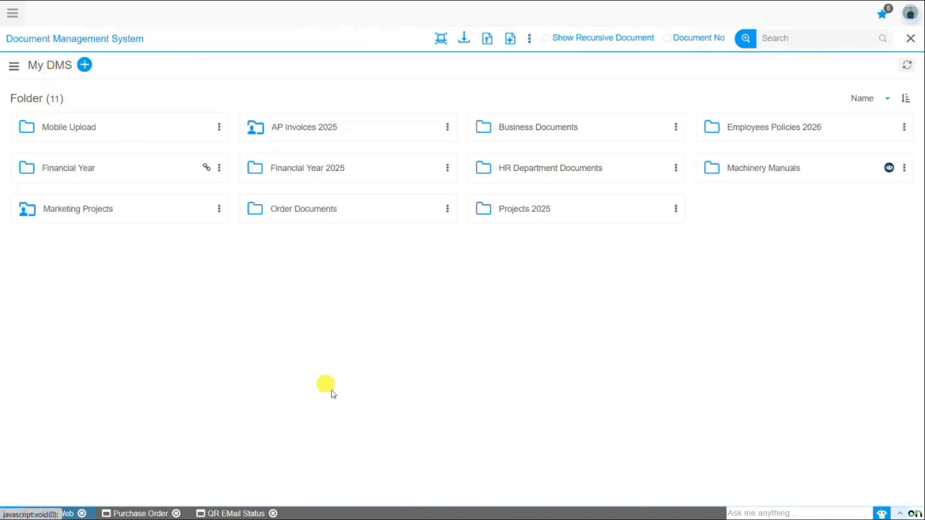
{"action": "left_click", "coordinate": [305, 209]}
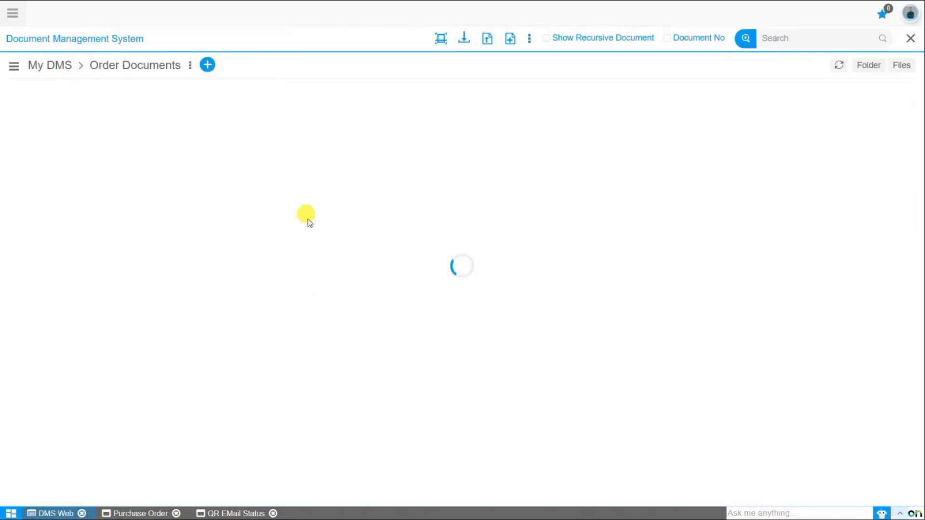
{"action": "left_click", "coordinate": [486, 43]}
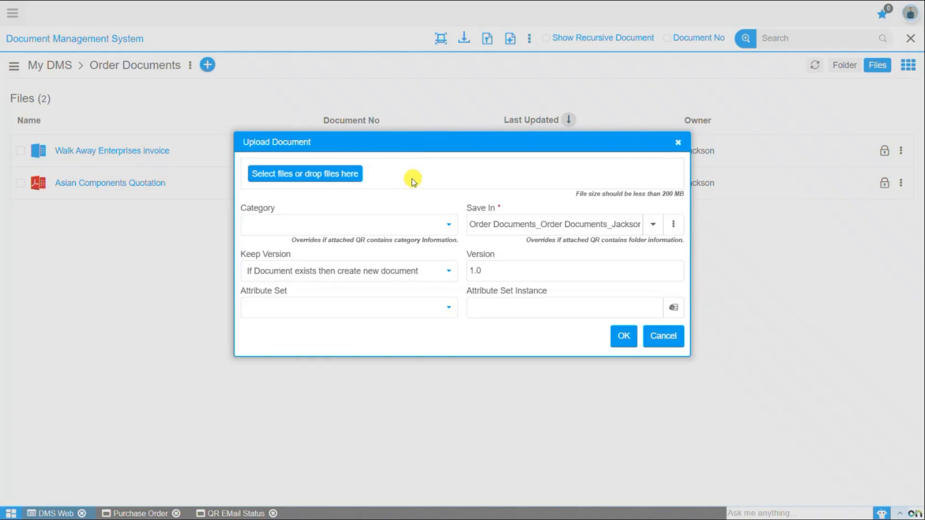
{"action": "left_click", "coordinate": [326, 178]}
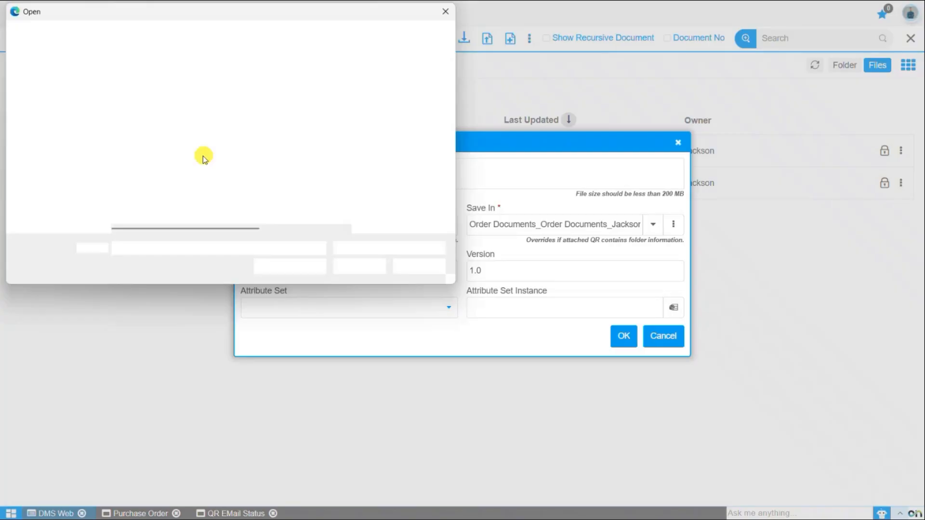
{"action": "left_click", "coordinate": [72, 137]}
{"action": "left_click", "coordinate": [142, 120]}
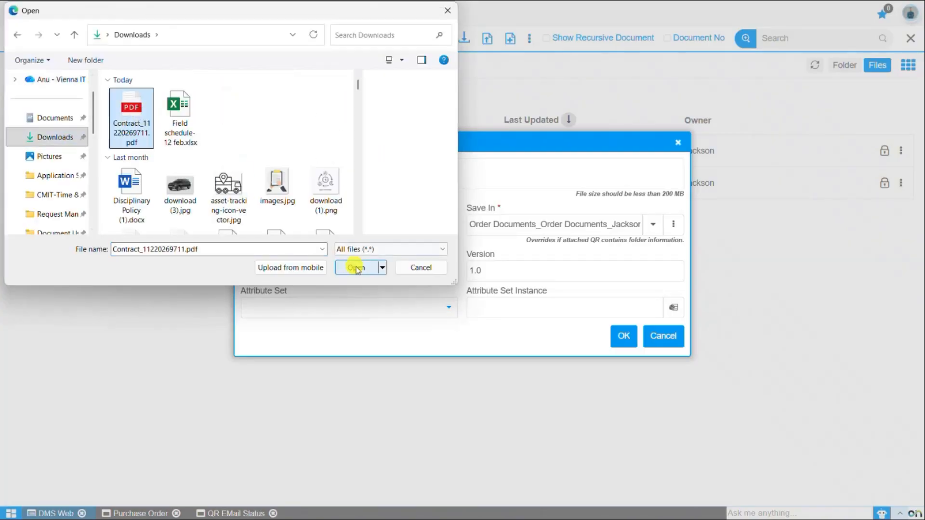
{"action": "left_click", "coordinate": [355, 267]}
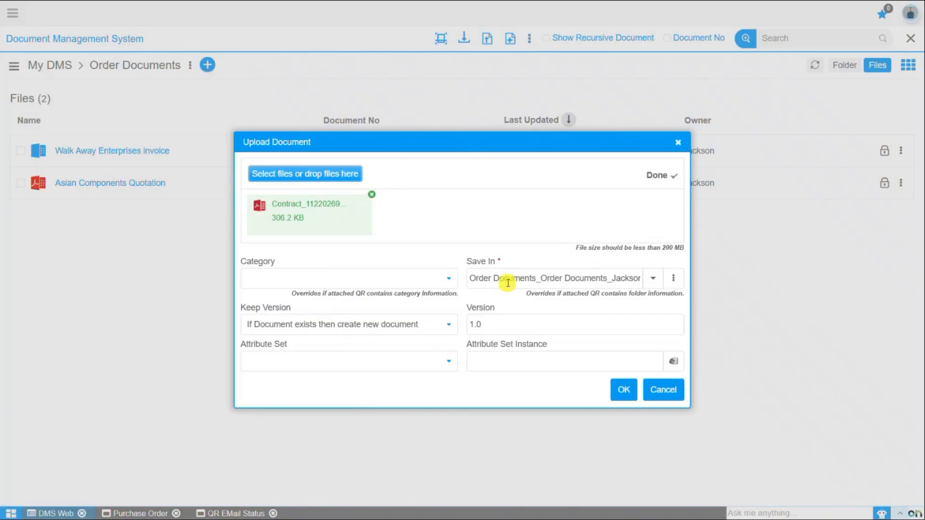
{"action": "left_click", "coordinate": [625, 394]}
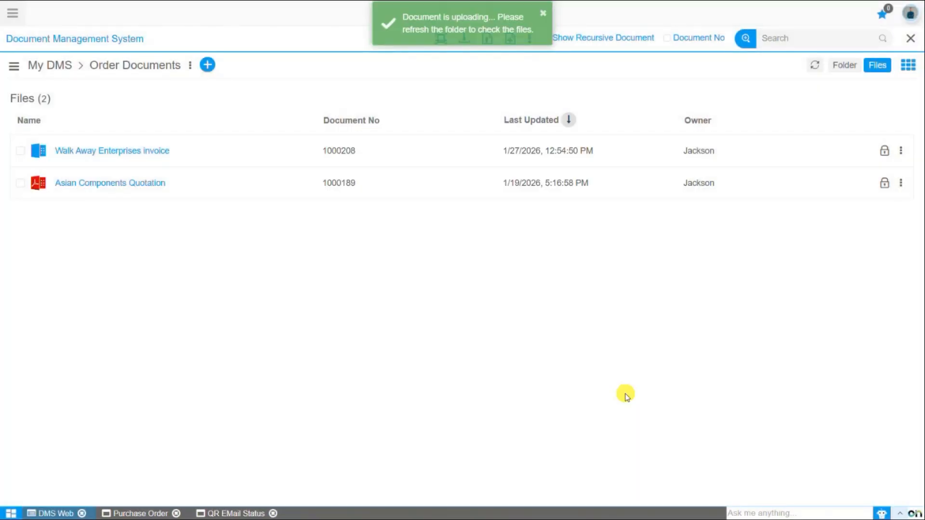
{"action": "left_click", "coordinate": [815, 67]}
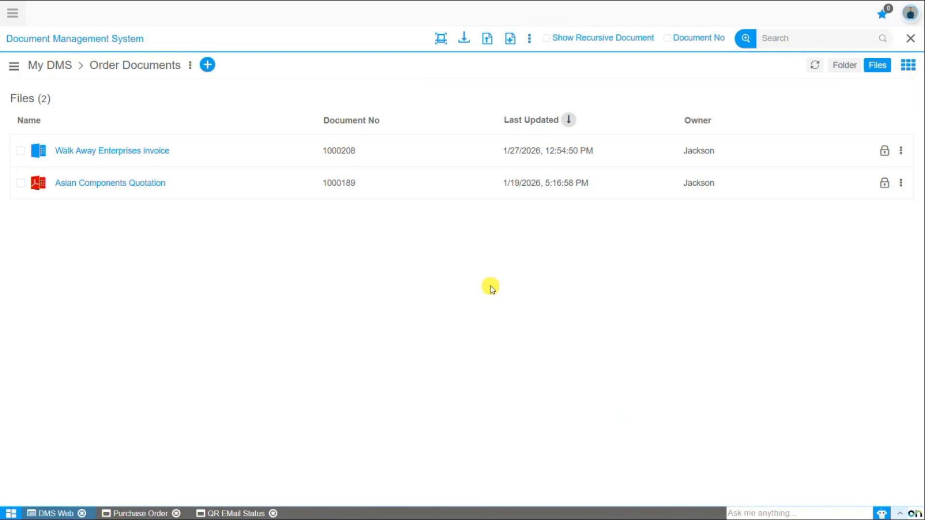
{"action": "left_click", "coordinate": [52, 67]}
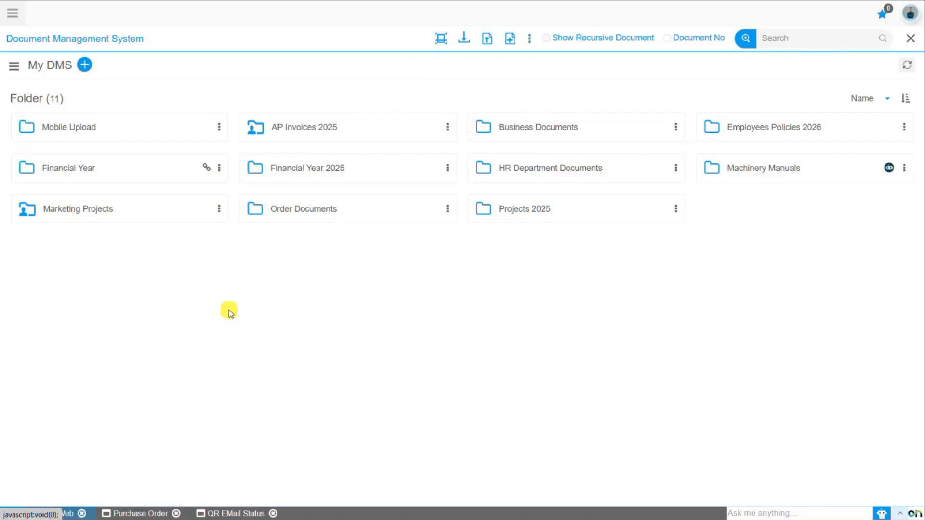
{"action": "left_click", "coordinate": [550, 127]}
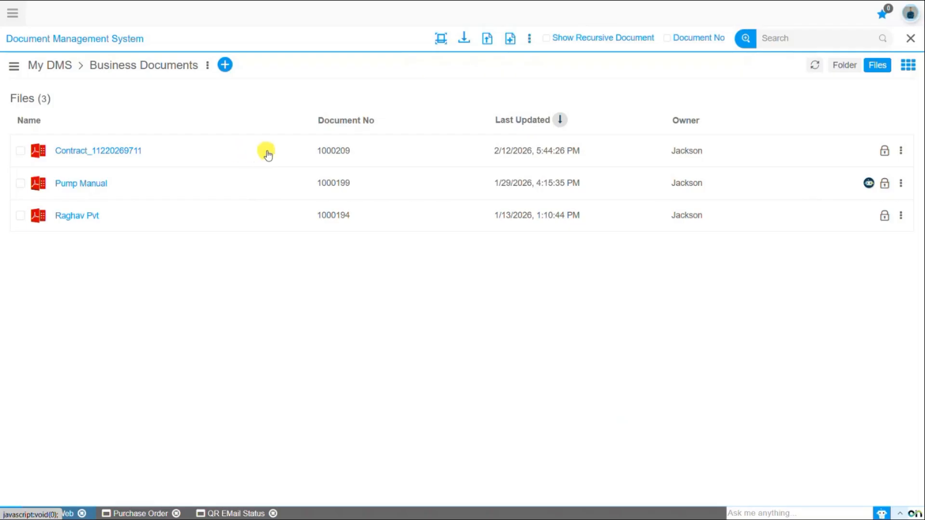
{"action": "left_click", "coordinate": [121, 154]}
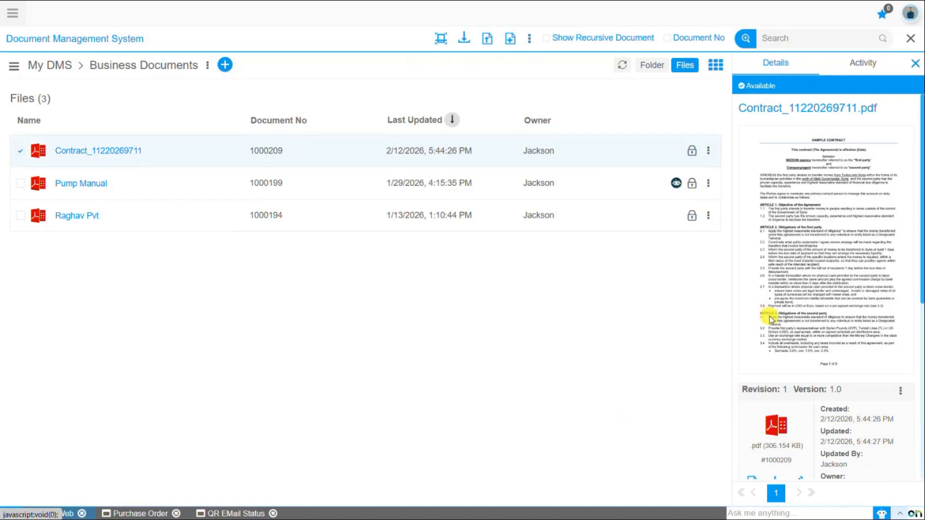
{"action": "scroll", "coordinate": [776, 329], "scroll_direction": "down", "scroll_amount": 6}
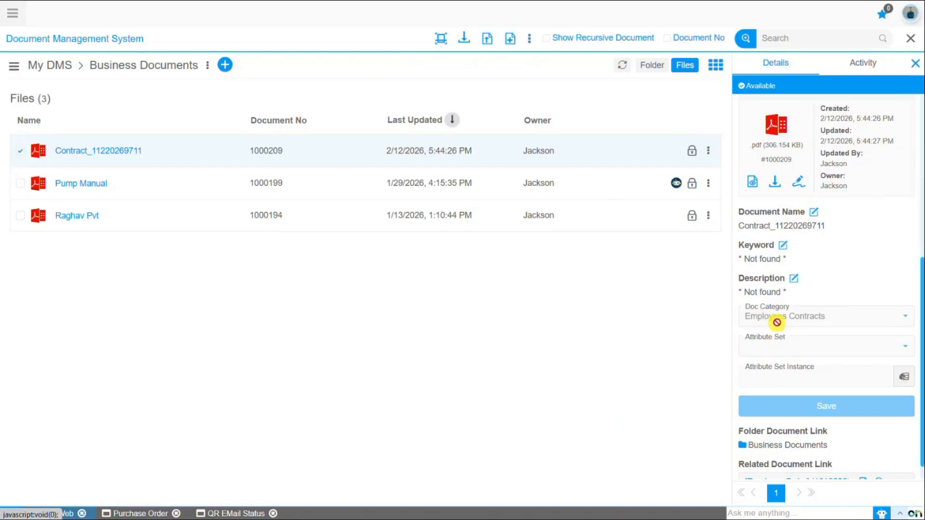
{"action": "scroll", "coordinate": [776, 323], "scroll_direction": "down", "scroll_amount": 1}
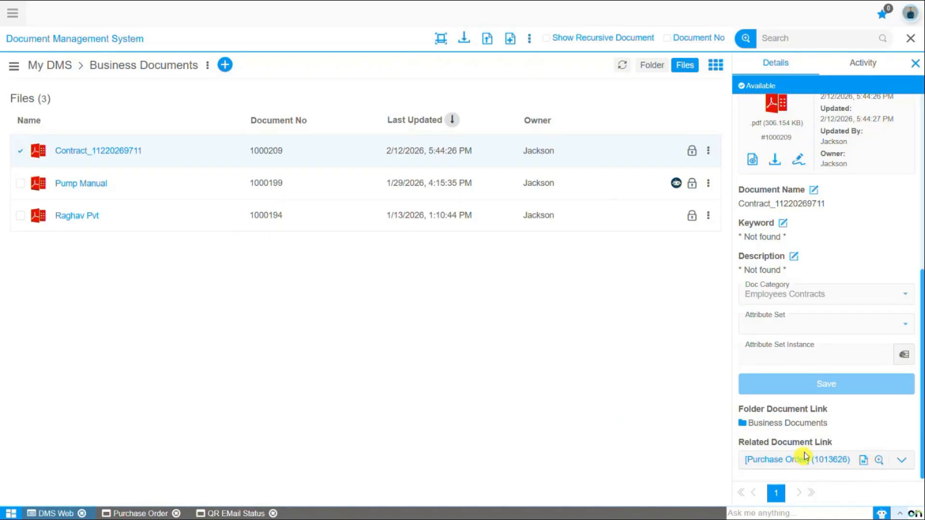
{"action": "left_click", "coordinate": [915, 64]}
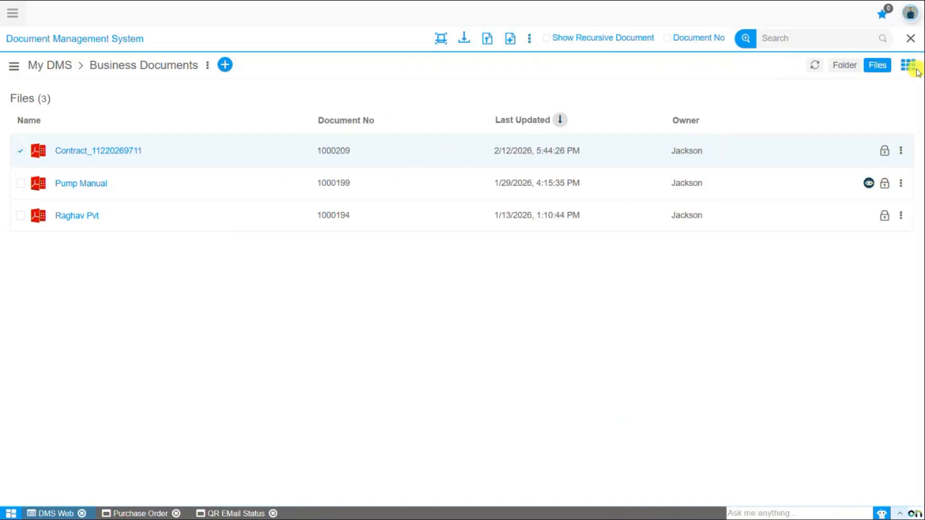